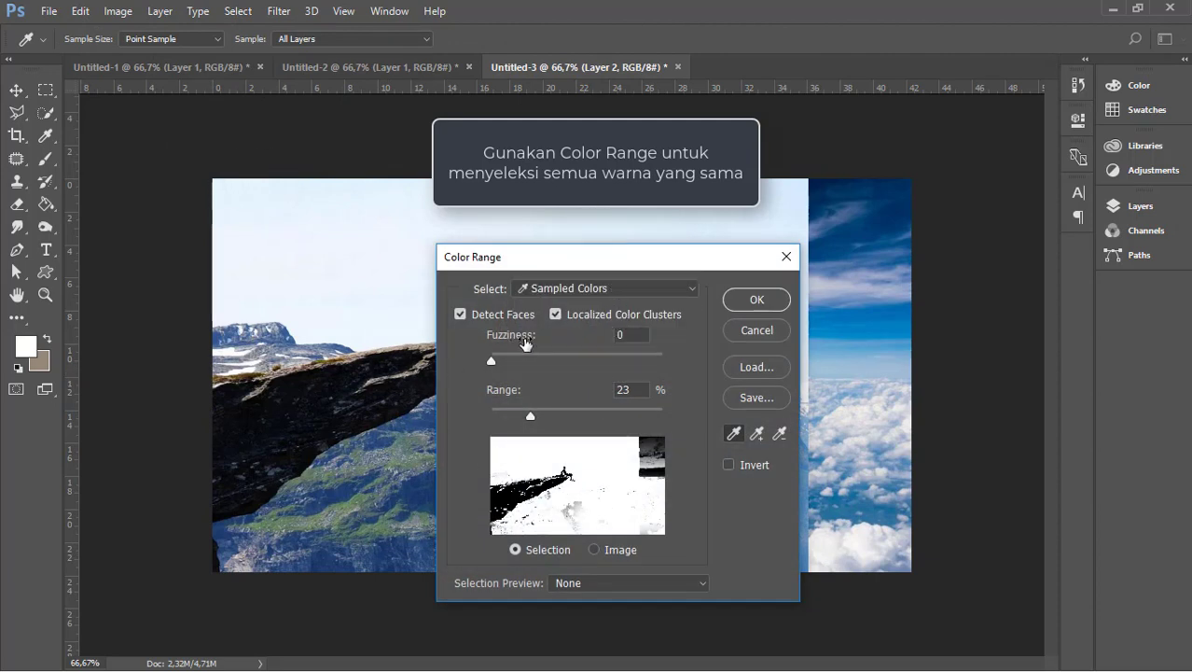
Step: Select the sky and valley with Color Range, adding samples from the valley, with fuzziness 0 and range 0%
left_click_drag(492, 360, 504, 360)
left_click(758, 433)
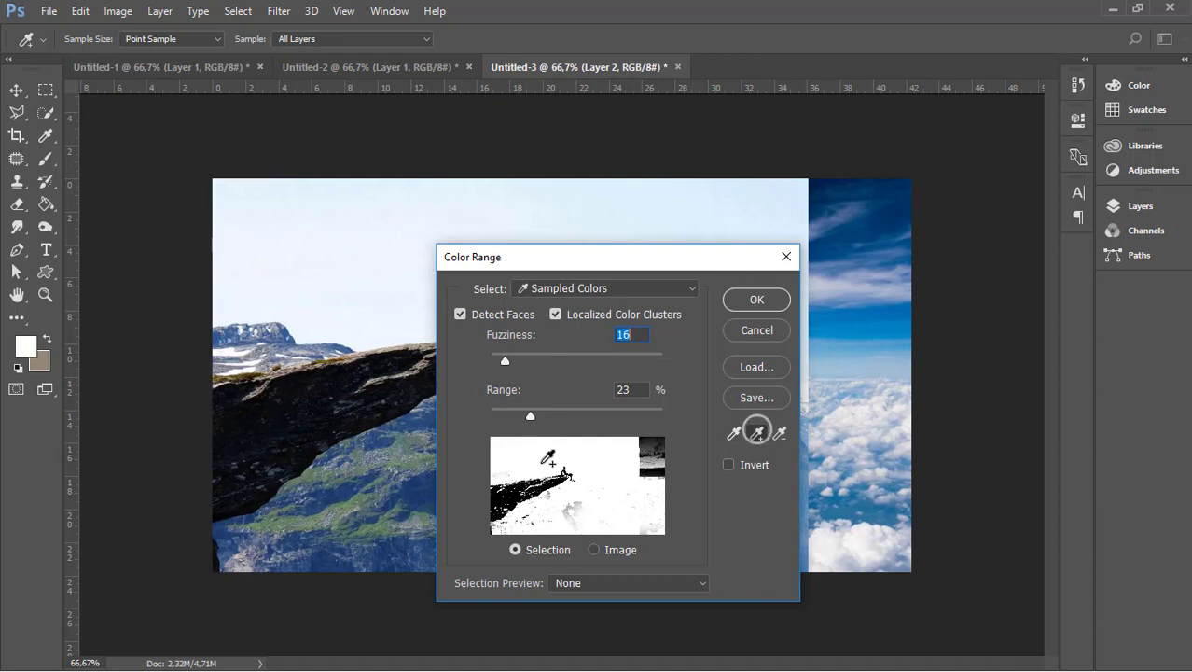
left_click(573, 515)
left_click(533, 526)
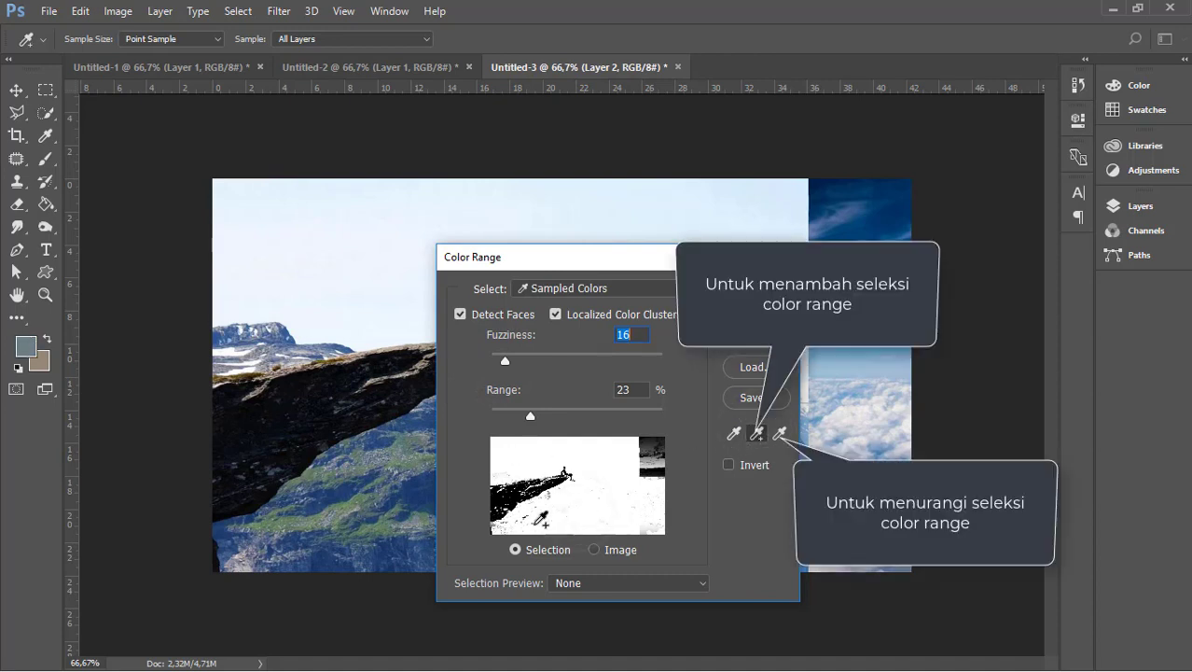
left_click(551, 510)
left_click_drag(505, 360, 480, 358)
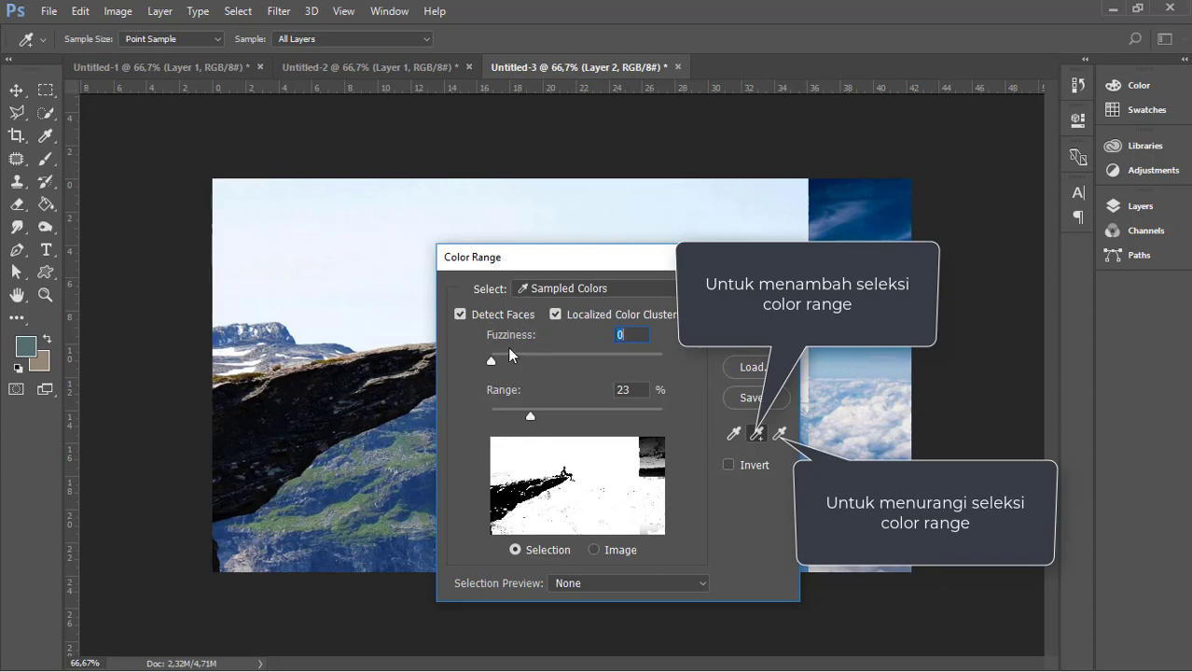
left_click_drag(530, 416, 488, 416)
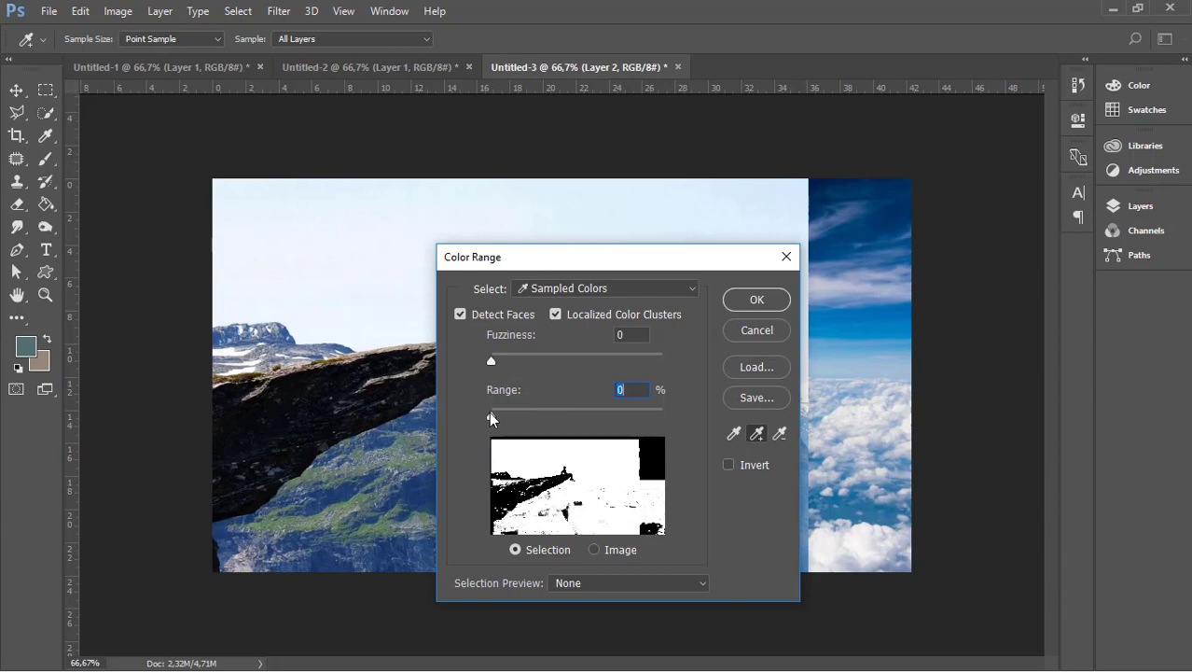
left_click(756, 299)
key("v")
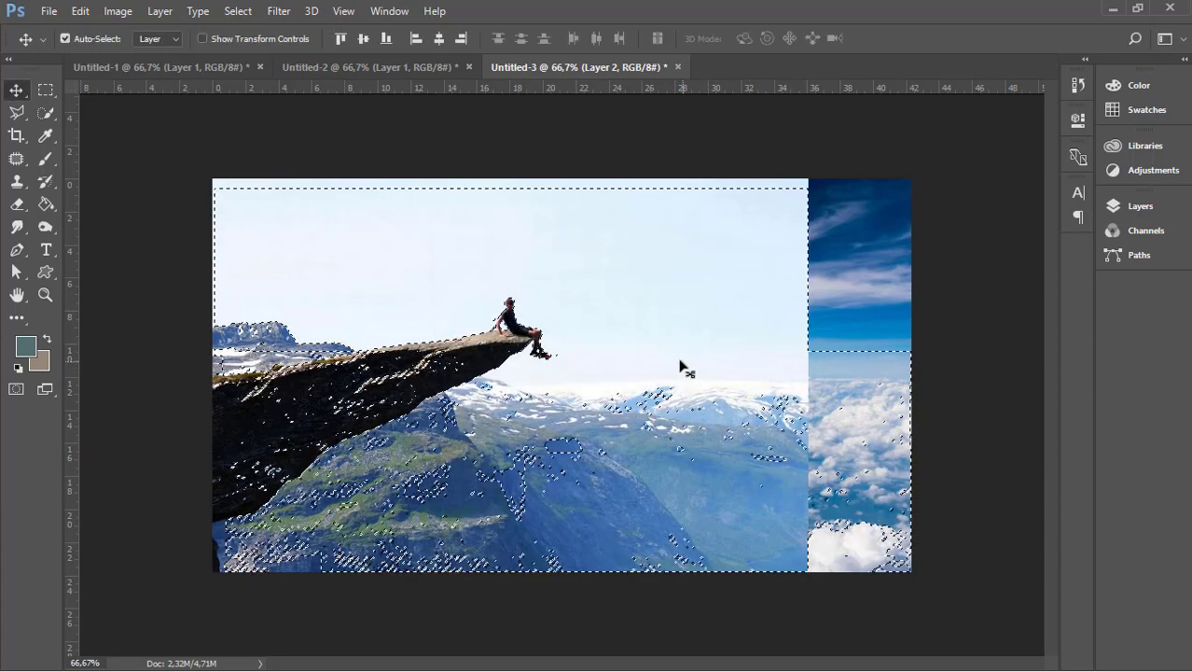
Step: Refine the selection in Select and Mask with Smooth 2 and Shift Edge +42%
left_click(47, 89)
left_click(668, 39)
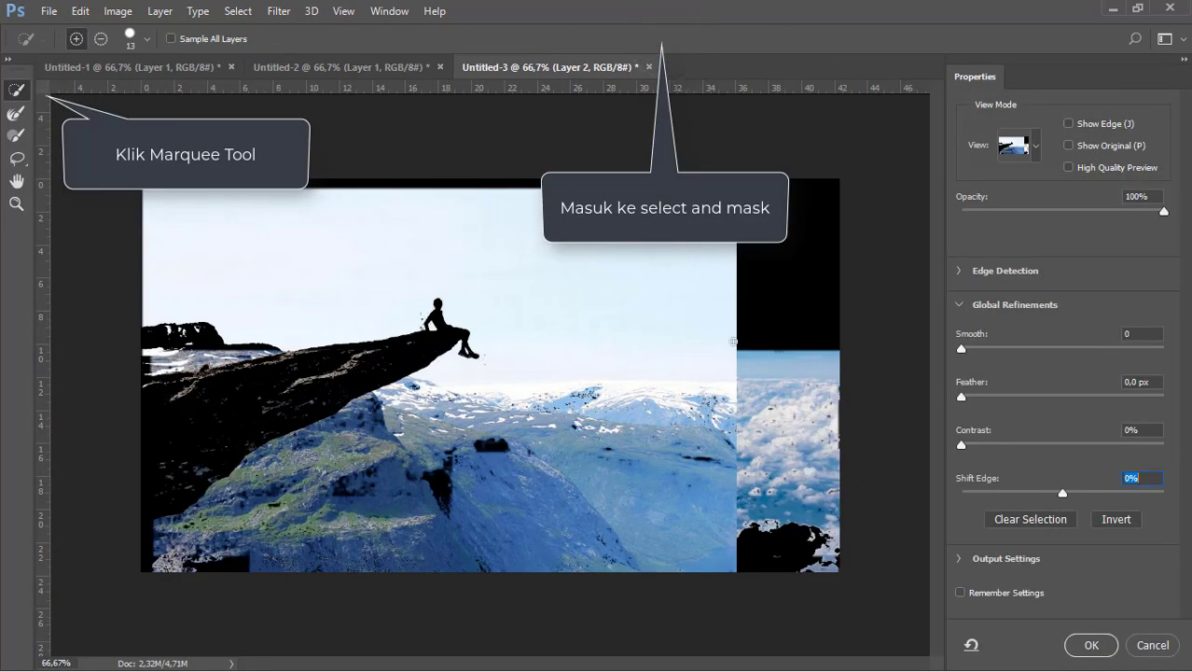
left_click_drag(1063, 492, 1077, 493)
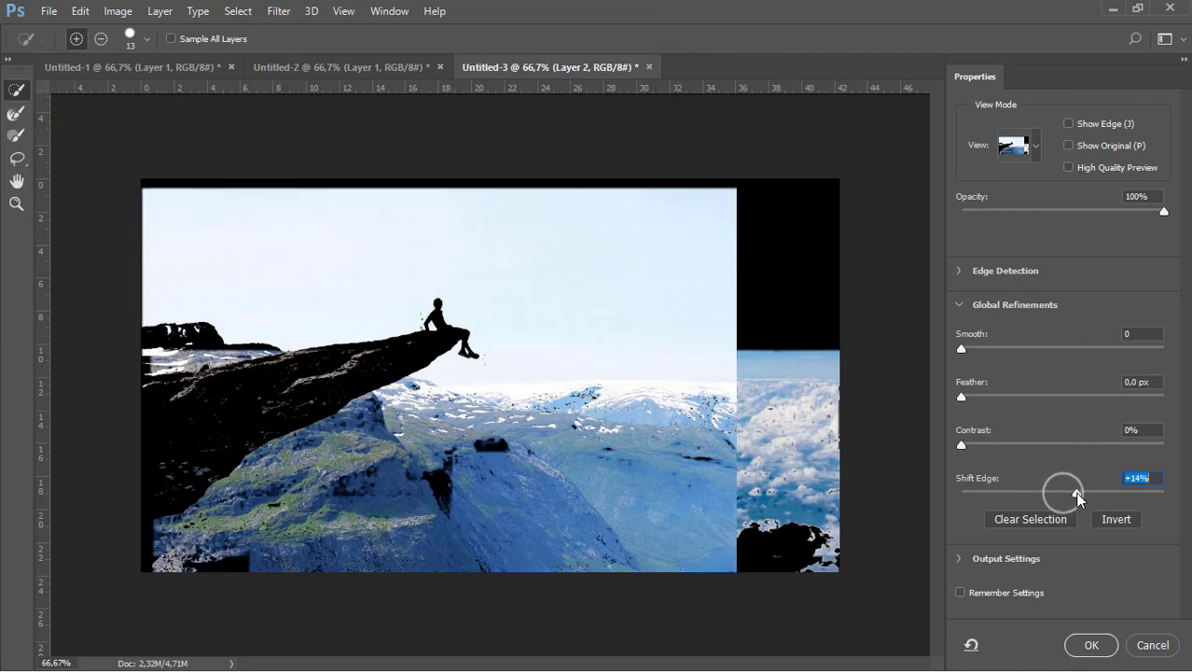
left_click_drag(960, 344, 962, 346)
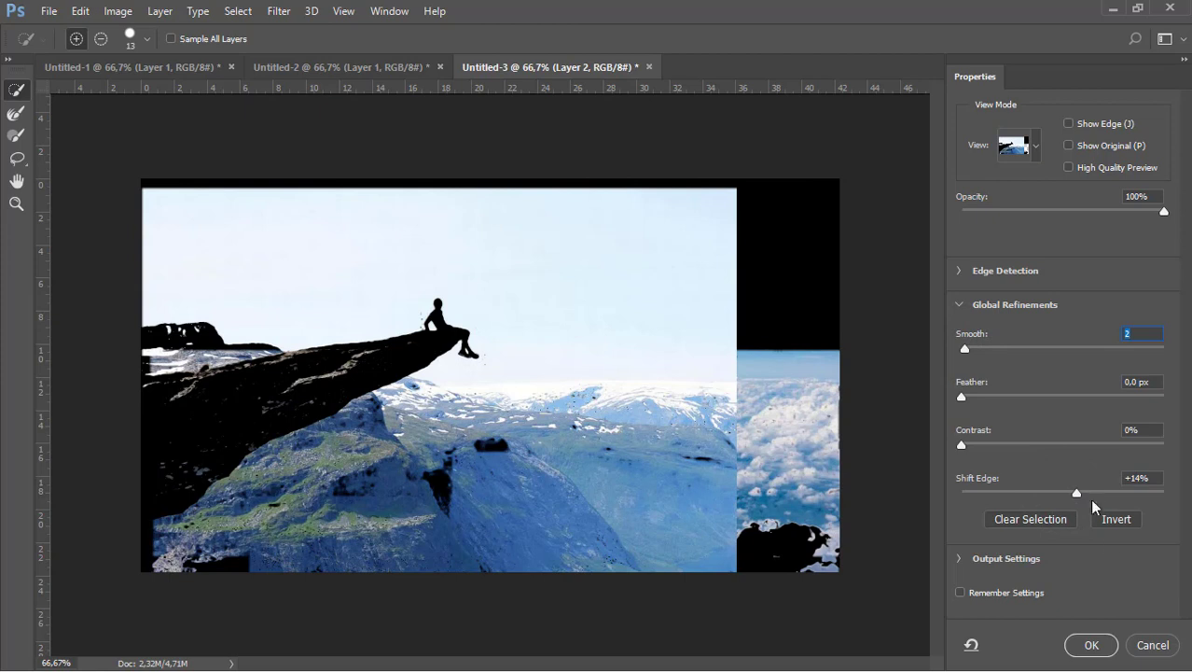
left_click_drag(1077, 493, 1105, 492)
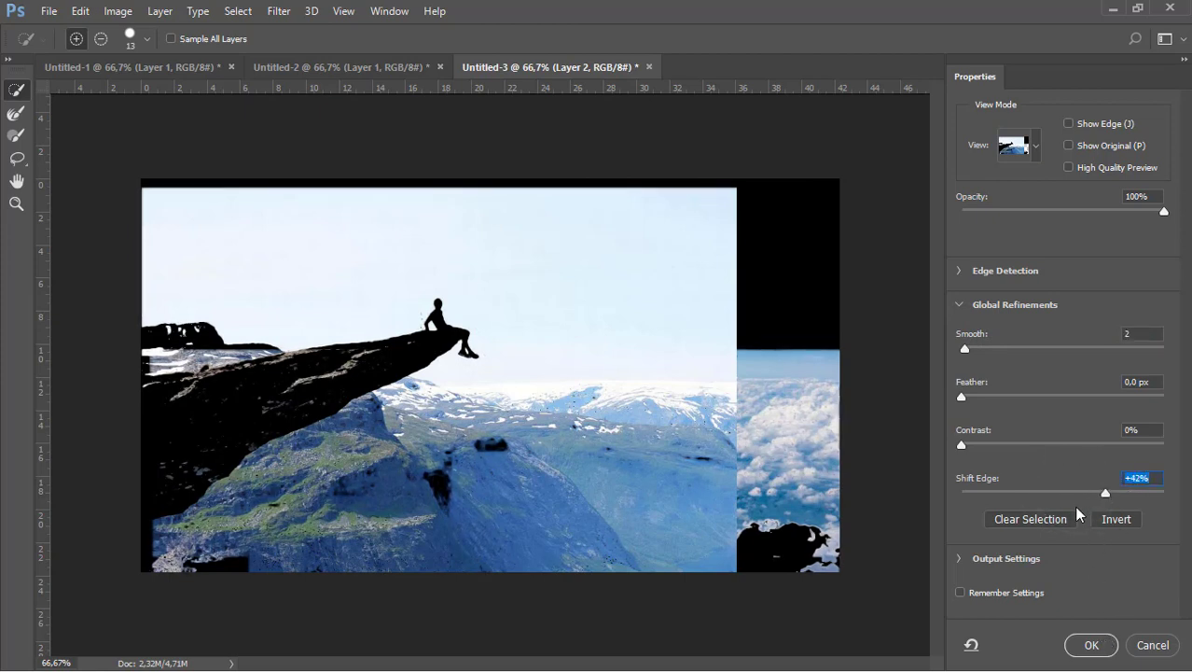
left_click(1092, 641)
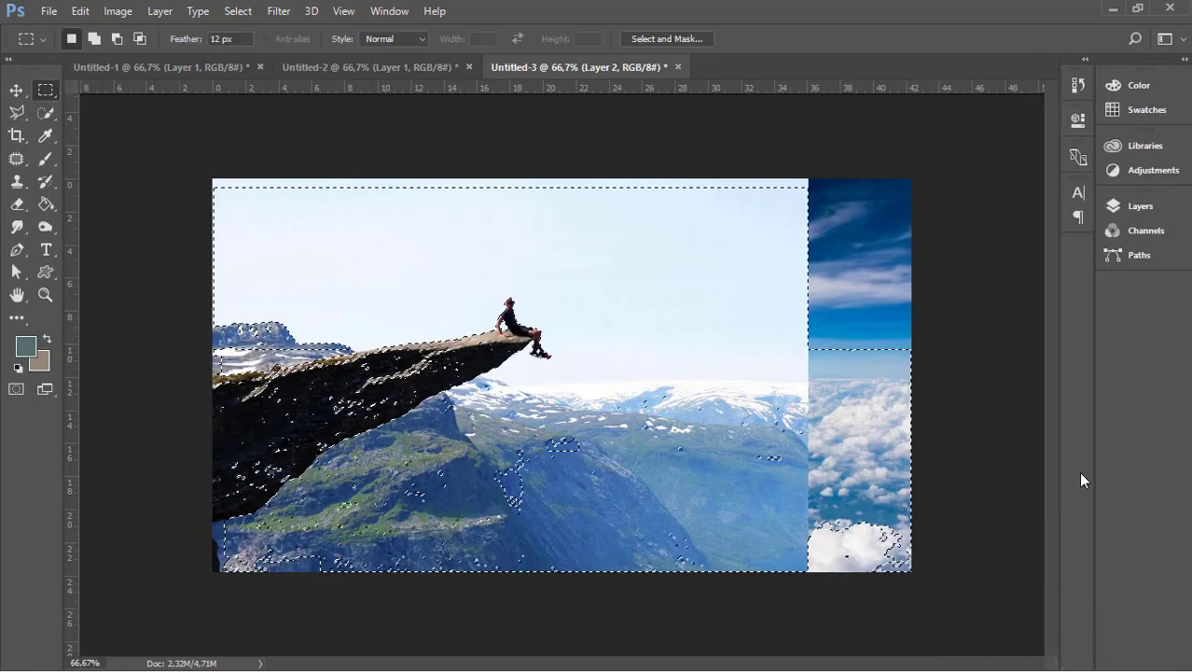
Step: Add a layer mask to Layer 2 from the selection and invert the mask
left_click(1137, 206)
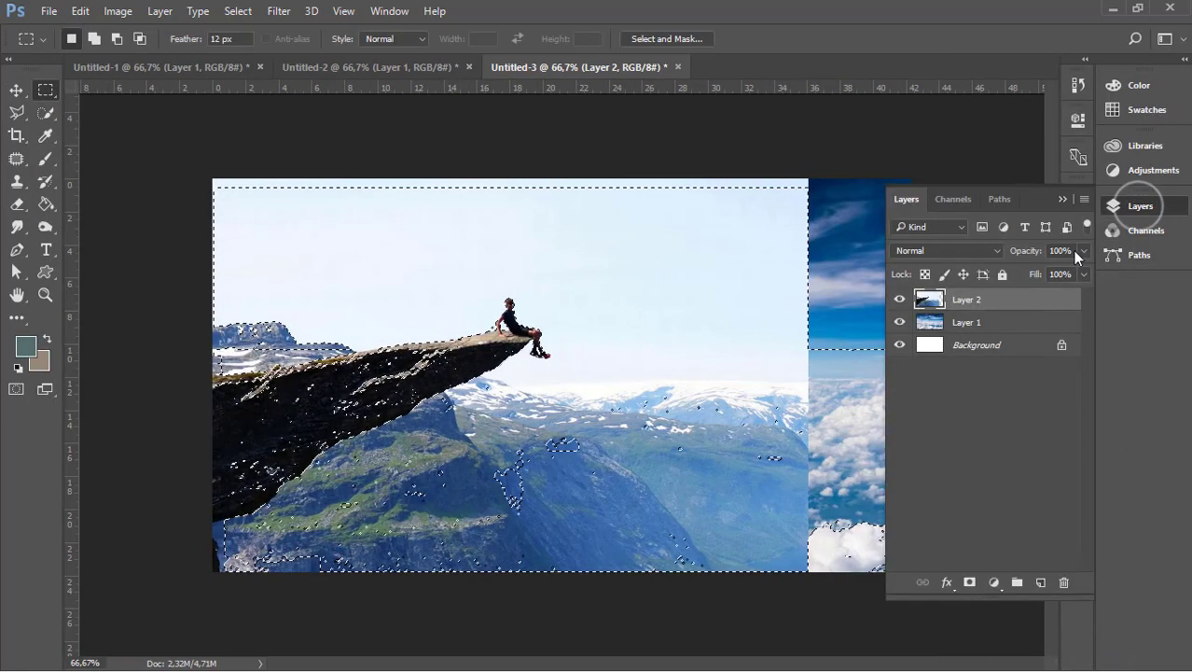
left_click(969, 582)
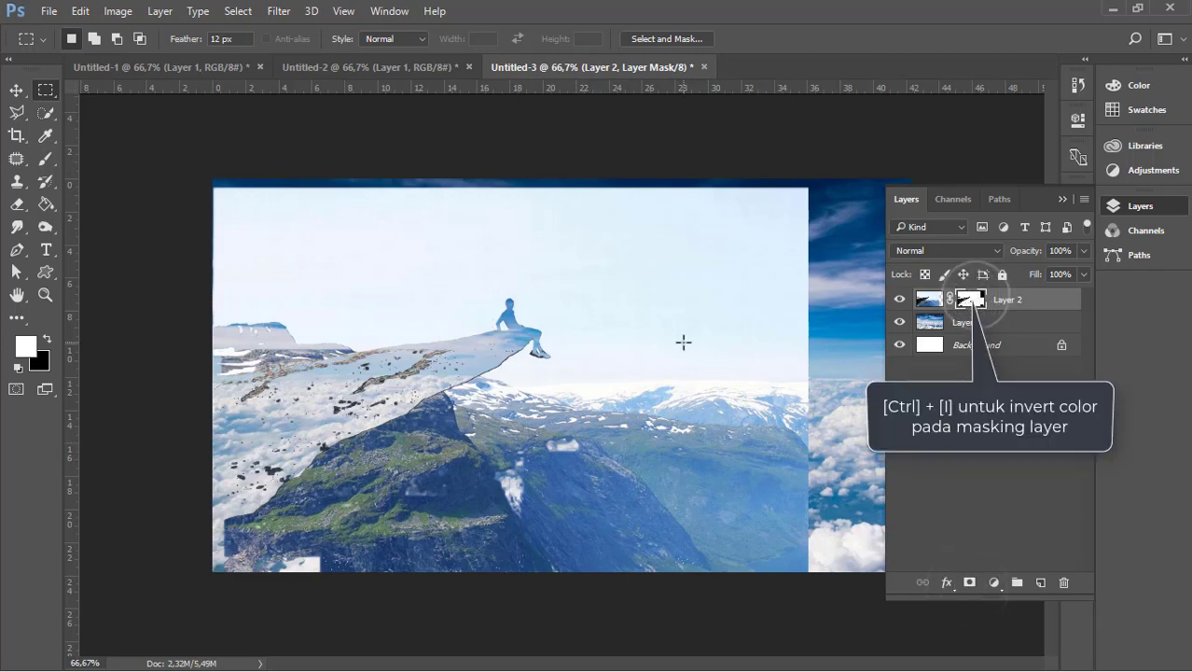
key("ctrl+i")
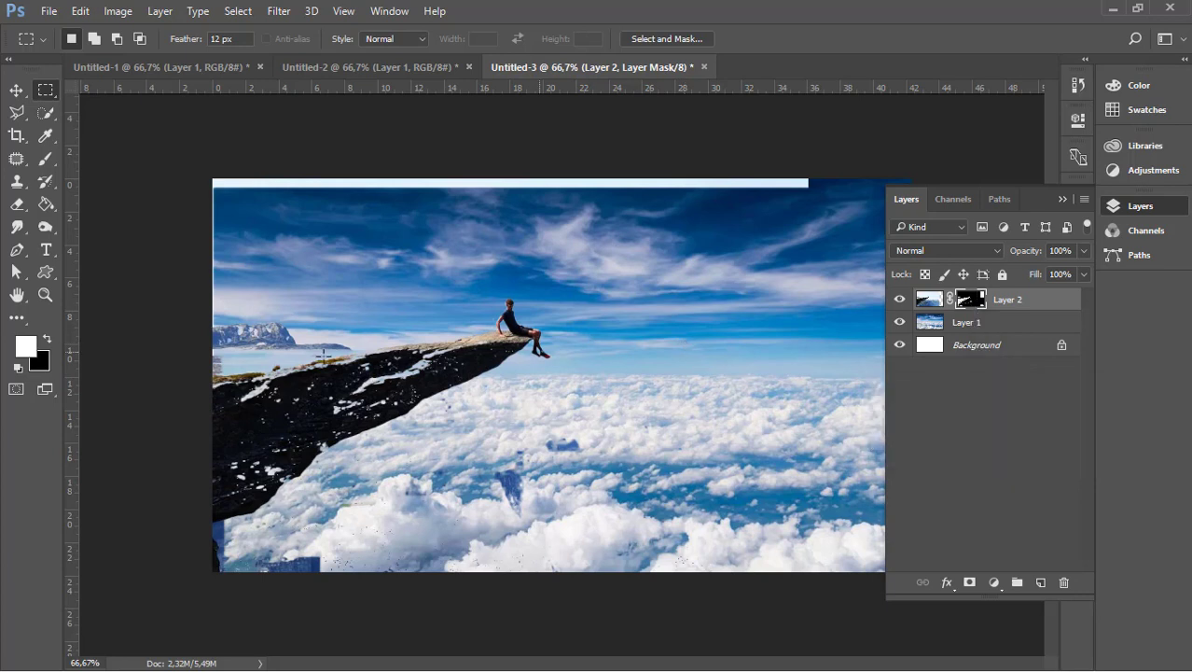
Step: Paint white on Layer 2's mask over the cliff to restore the missing patches of rock
key("b")
mouse_move(346, 388)
left_mouse_down()
mouse_move(448, 356)
mouse_move(418, 358)
mouse_move(473, 358)
left_mouse_up()
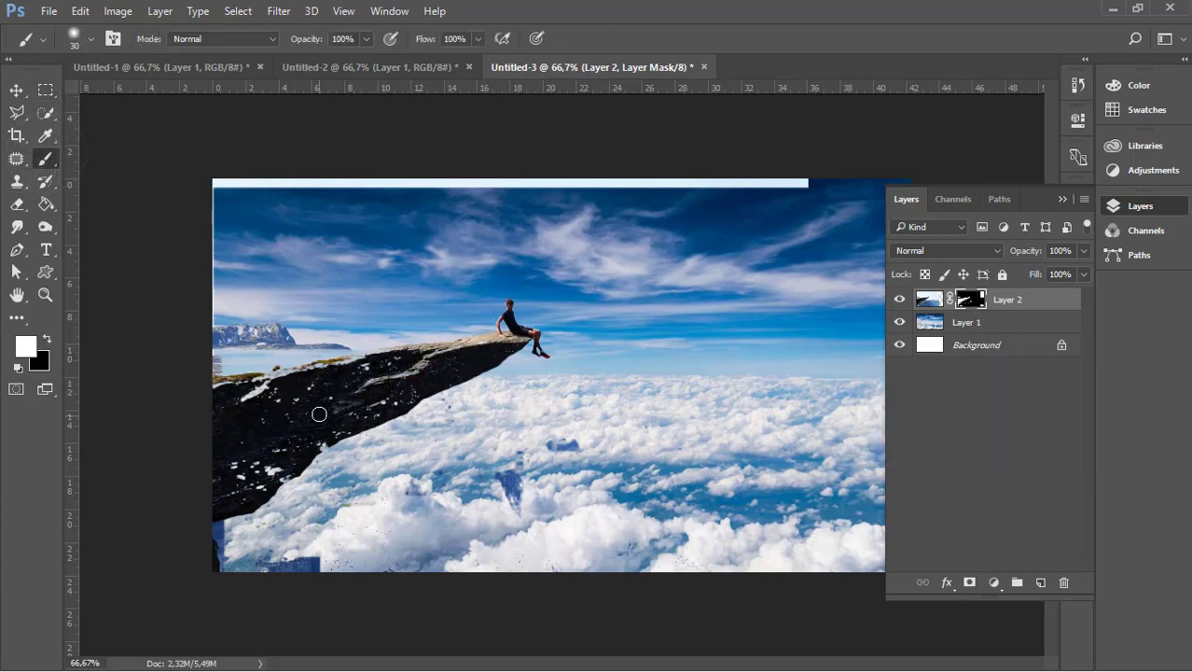
left_click_drag(245, 390, 328, 369)
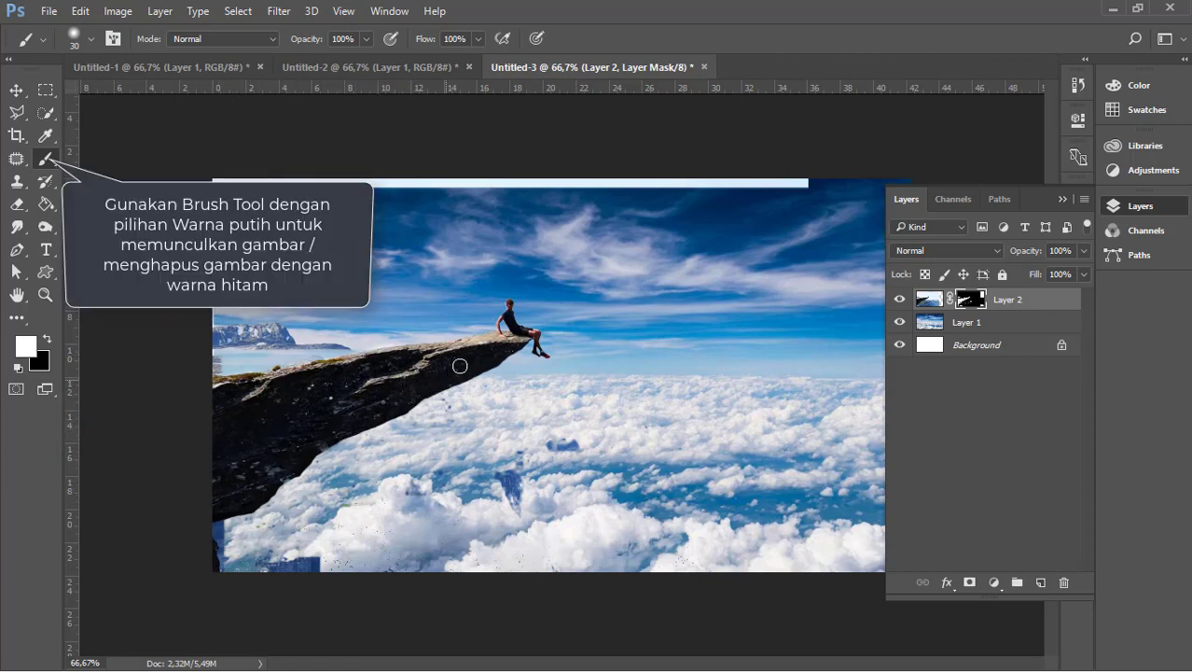
left_click(514, 346)
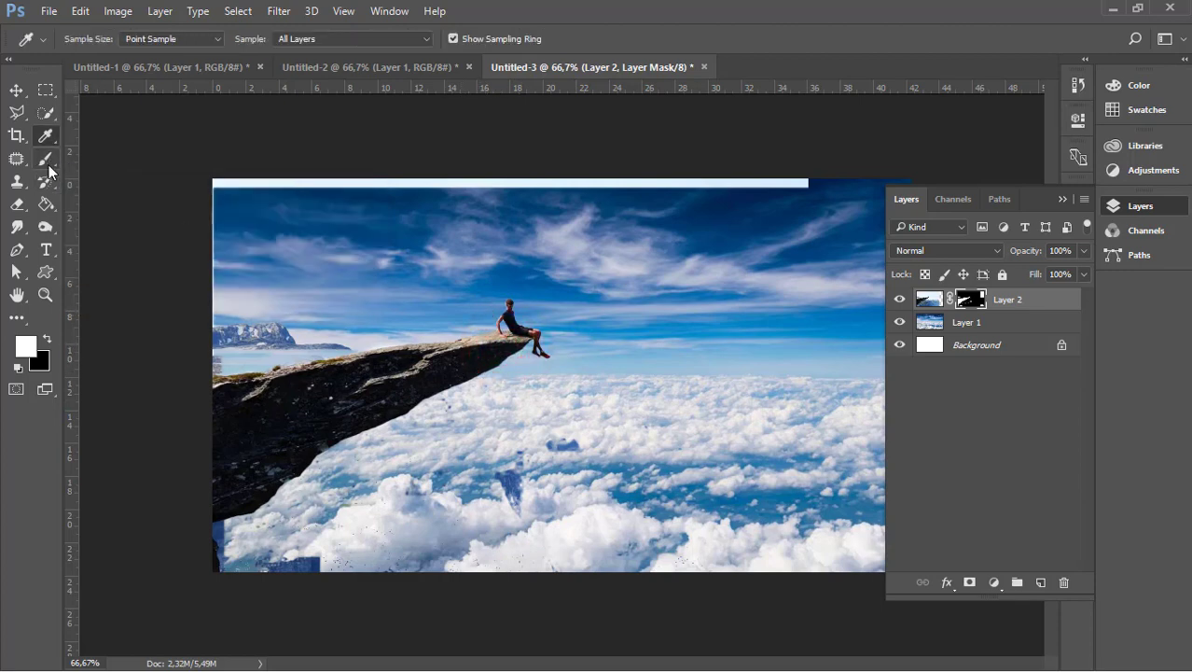
Step: Paint black on Layer 2's mask to remove leftovers behind the man, at the left edge and in the lower-left corner
key("x")
left_click(490, 315)
left_click(223, 352)
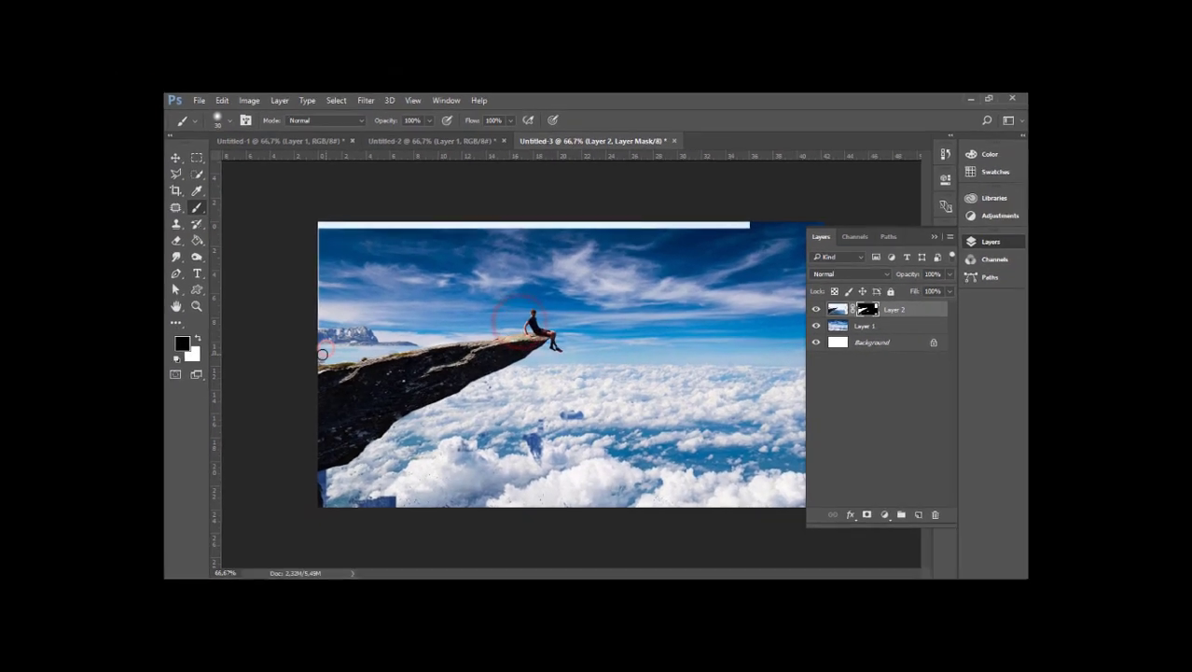
left_click_drag(312, 563, 267, 572)
left_click_drag(357, 506, 391, 507)
Step: With Layer 1 temporarily hidden, mask out the distant mountains, top strip and stray specks around the cliff using a 45 px black brush
left_click(816, 326)
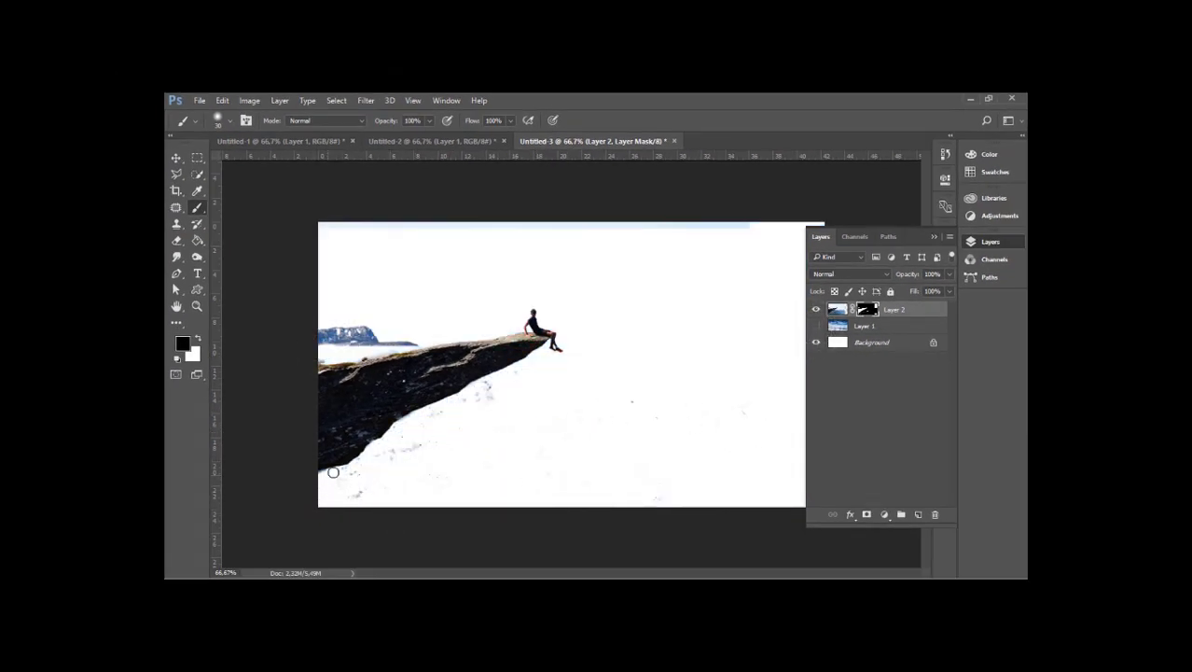
mouse_move(366, 334)
left_mouse_down()
mouse_move(329, 331)
mouse_move(362, 342)
left_mouse_up()
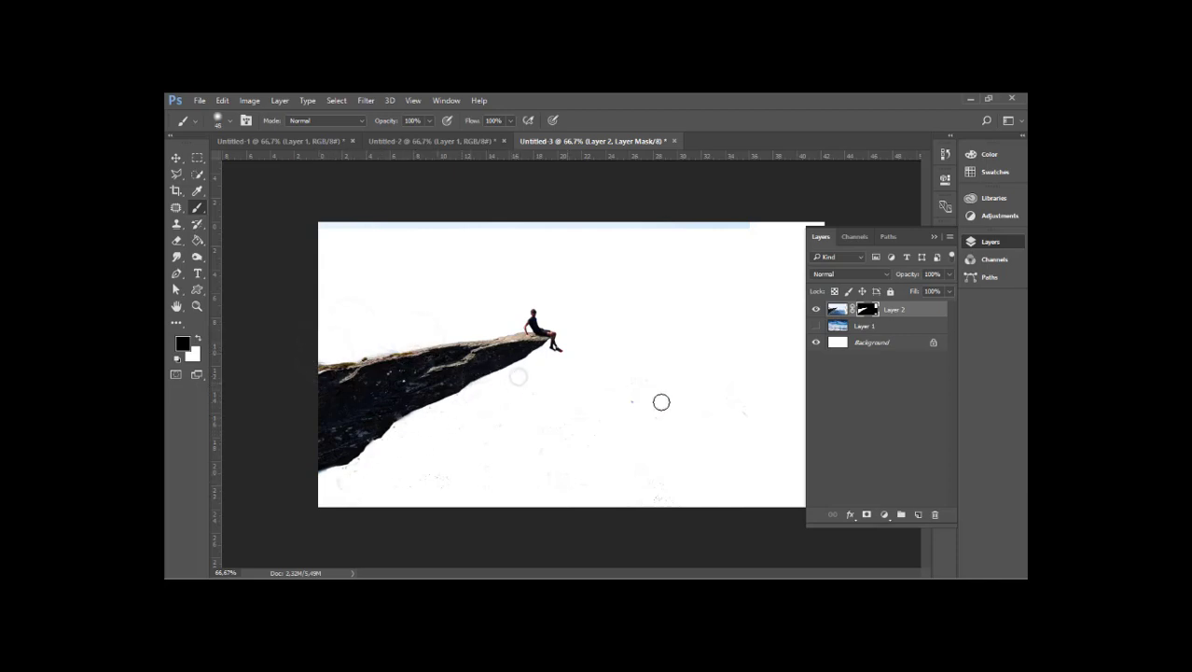
mouse_move(737, 238)
left_mouse_down()
mouse_move(667, 228)
mouse_move(324, 229)
left_mouse_up()
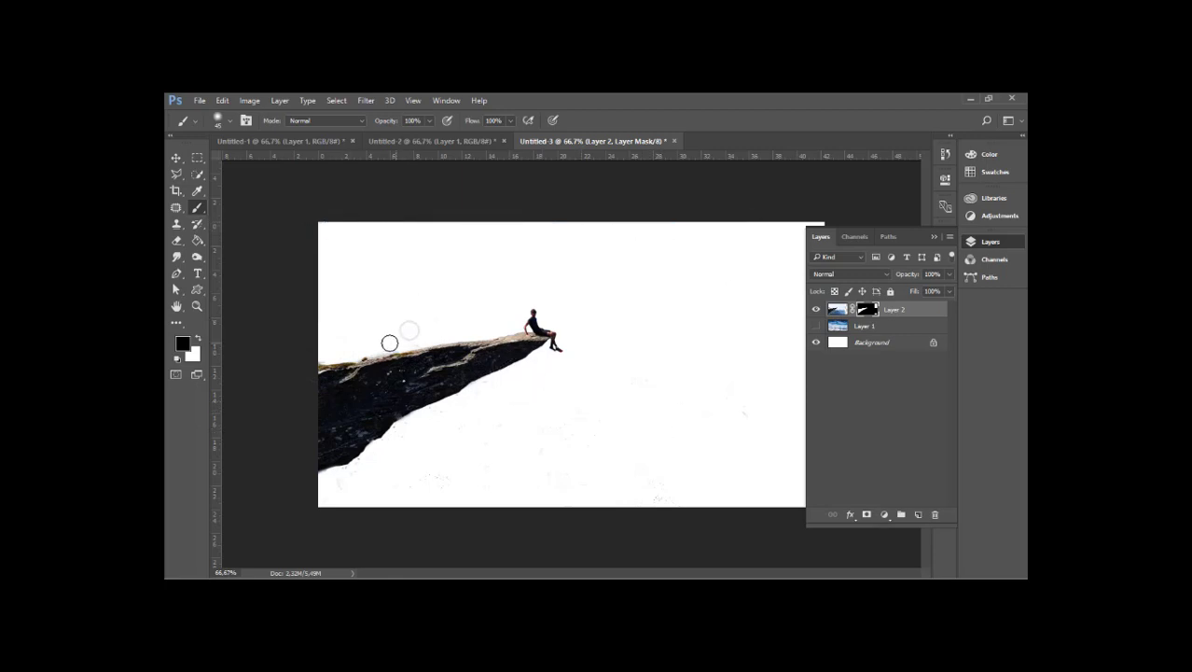
mouse_move(406, 440)
left_mouse_down()
mouse_move(361, 486)
mouse_move(326, 482)
left_mouse_up()
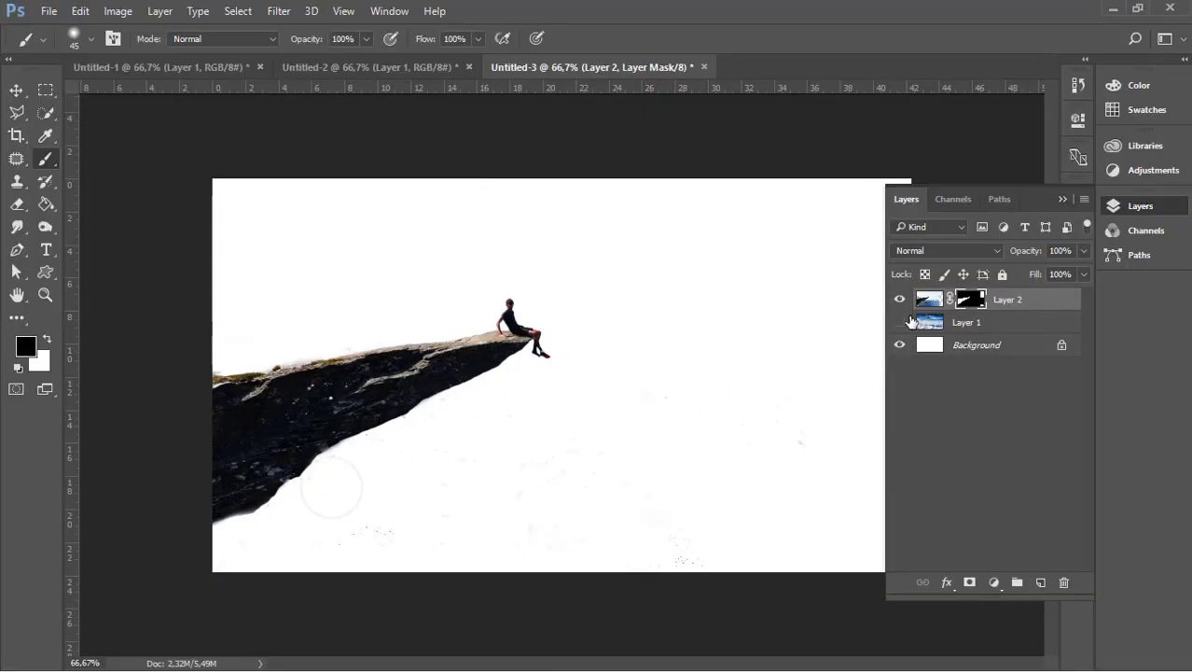
left_click(816, 326)
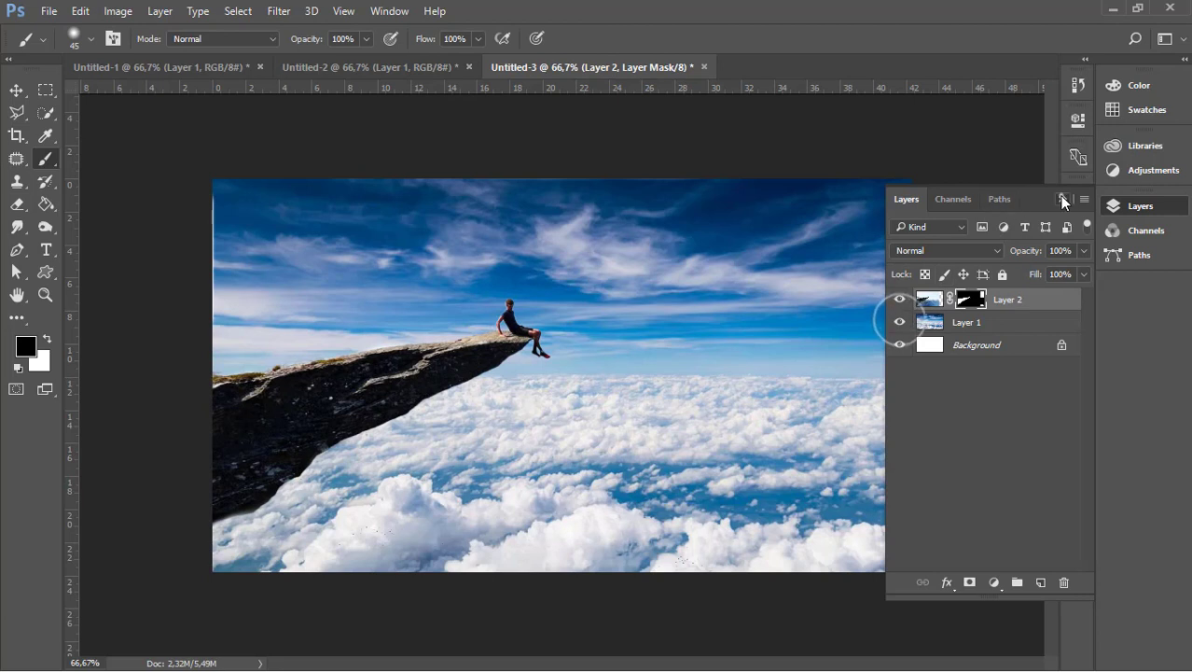
left_click(934, 236)
left_click(16, 91)
left_click_drag(435, 237, 428, 237)
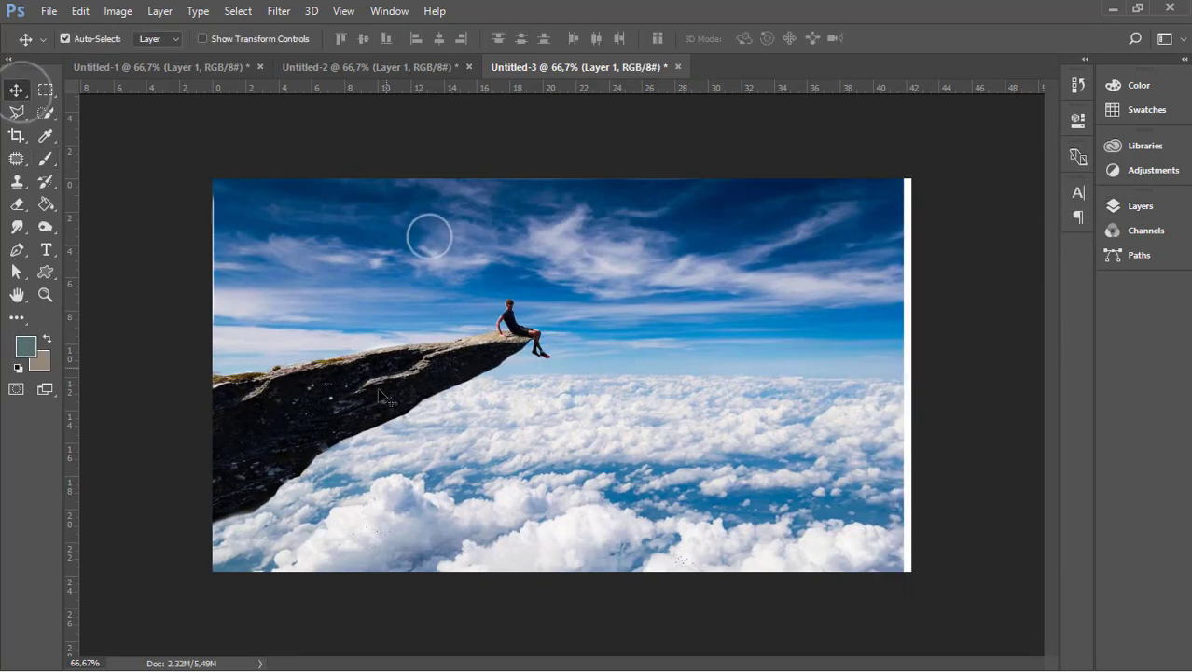
key("ctrl+z")
Step: Paint black on Layer 2's mask along the image's left edge above the cliff to remove the thin leftover strip
left_click(324, 400)
key("b")
left_click(1156, 206)
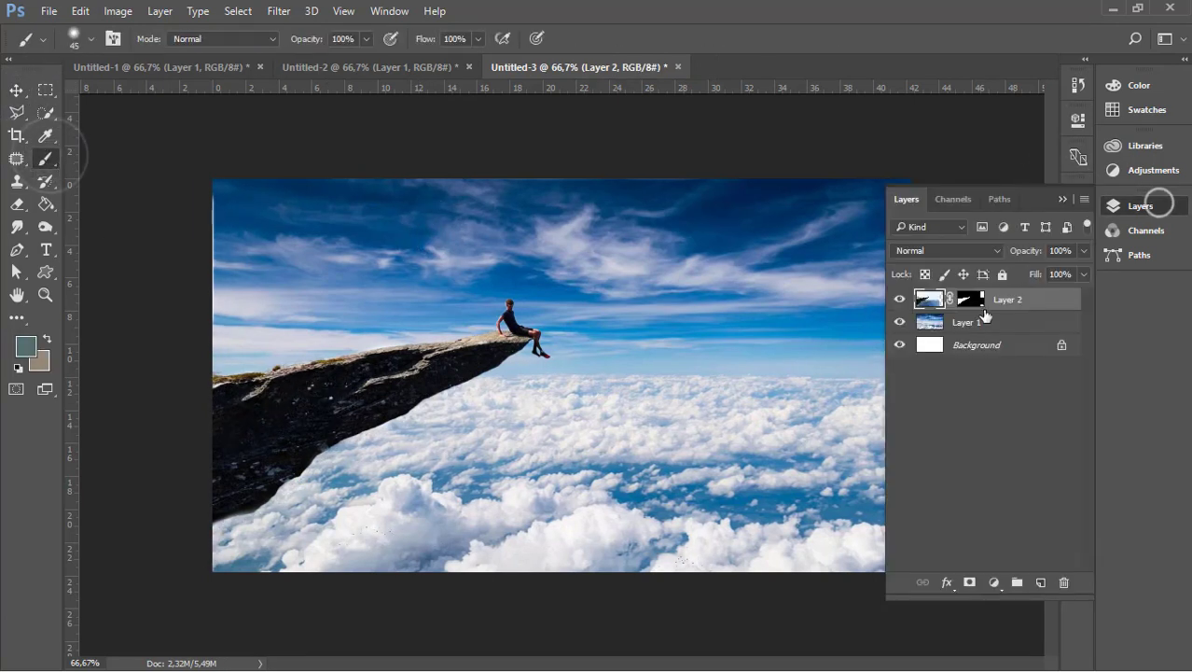
left_click(964, 299)
key("d")
left_click_drag(219, 224, 211, 317)
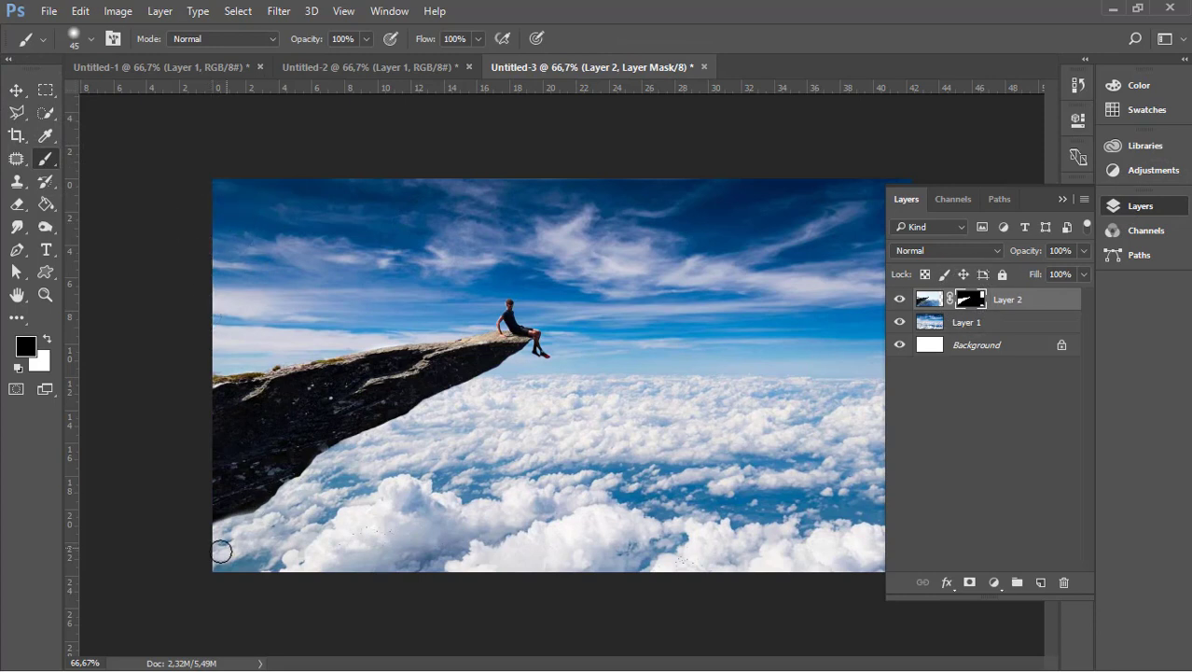
Step: Duplicate the cloud layer, Layer 1
left_click(1020, 323)
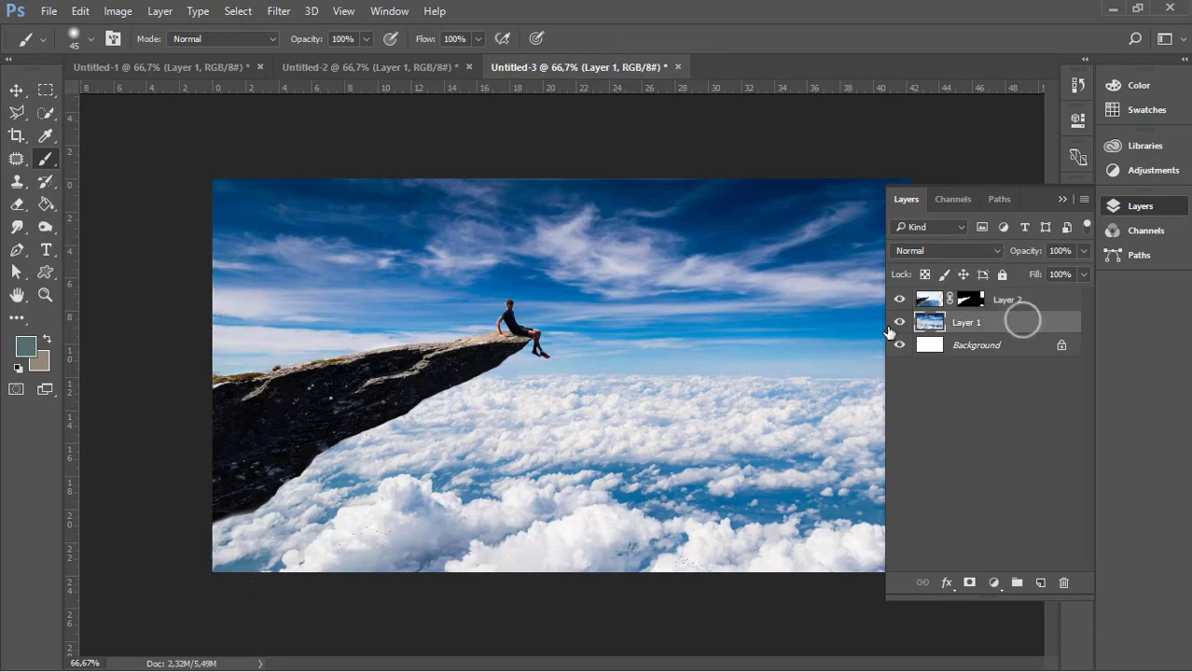
key("ctrl+j")
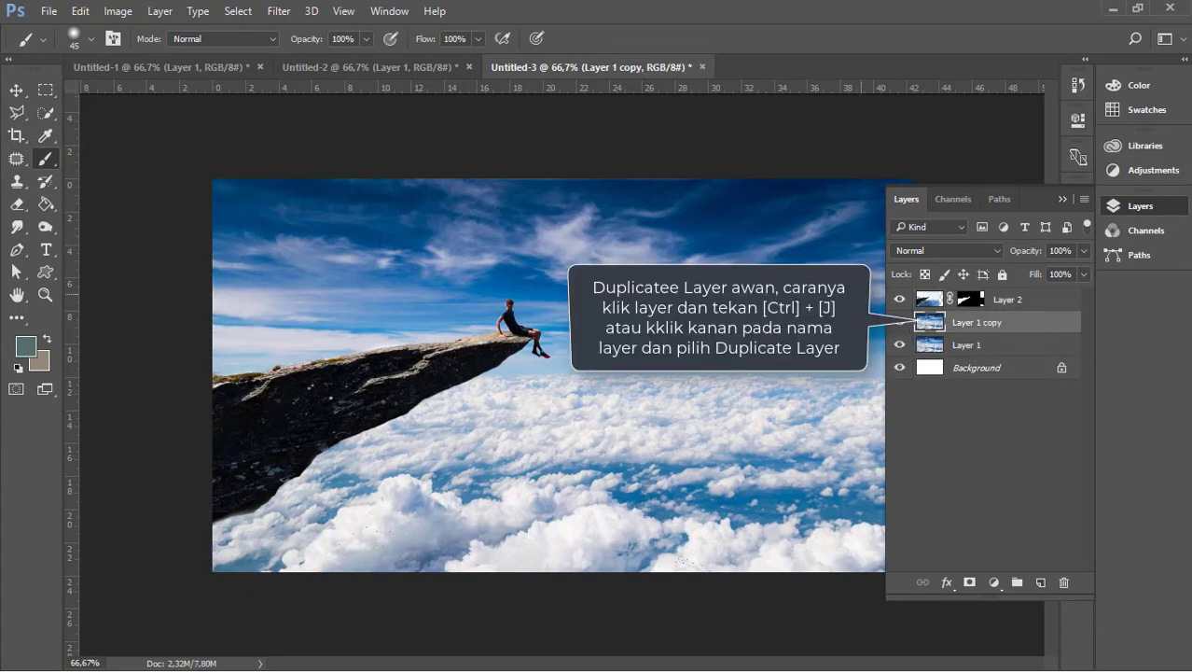
left_click(17, 90)
mouse_move(612, 443)
left_mouse_down()
mouse_move(612, 421)
mouse_move(612, 452)
left_mouse_up()
key("ctrl+z")
Step: Delete the sky above the cloud horizon from Layer 1 copy using a rectangular selection with a 12 px feather, and deselect
left_click(45, 90)
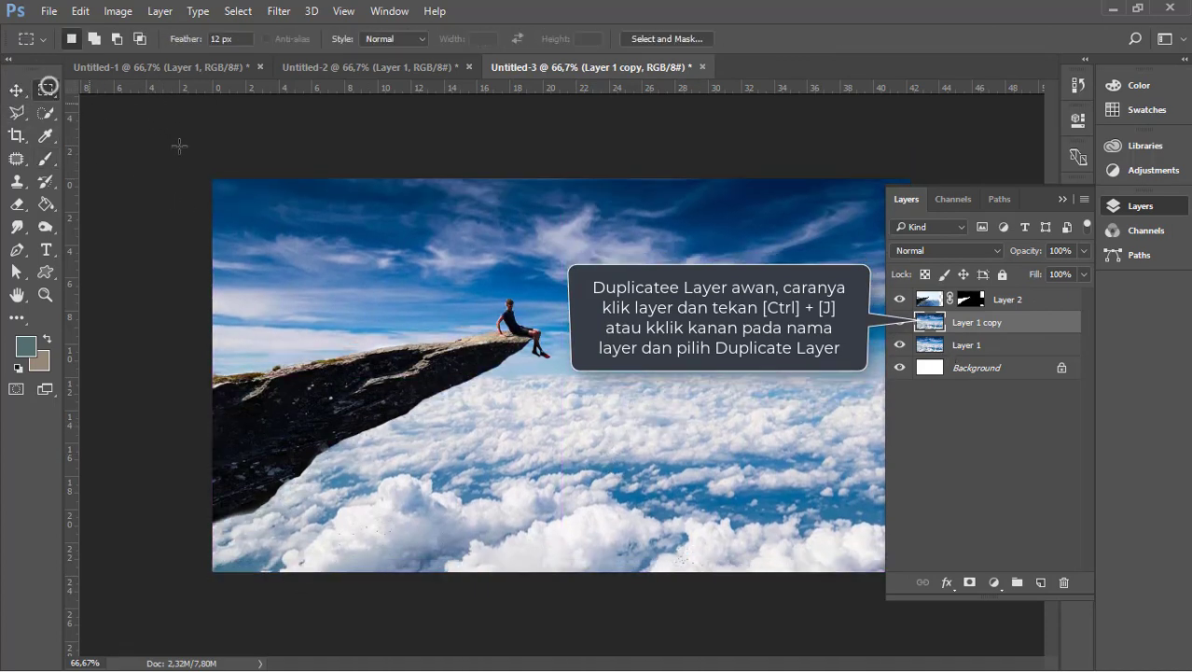
left_click_drag(168, 167, 1082, 382)
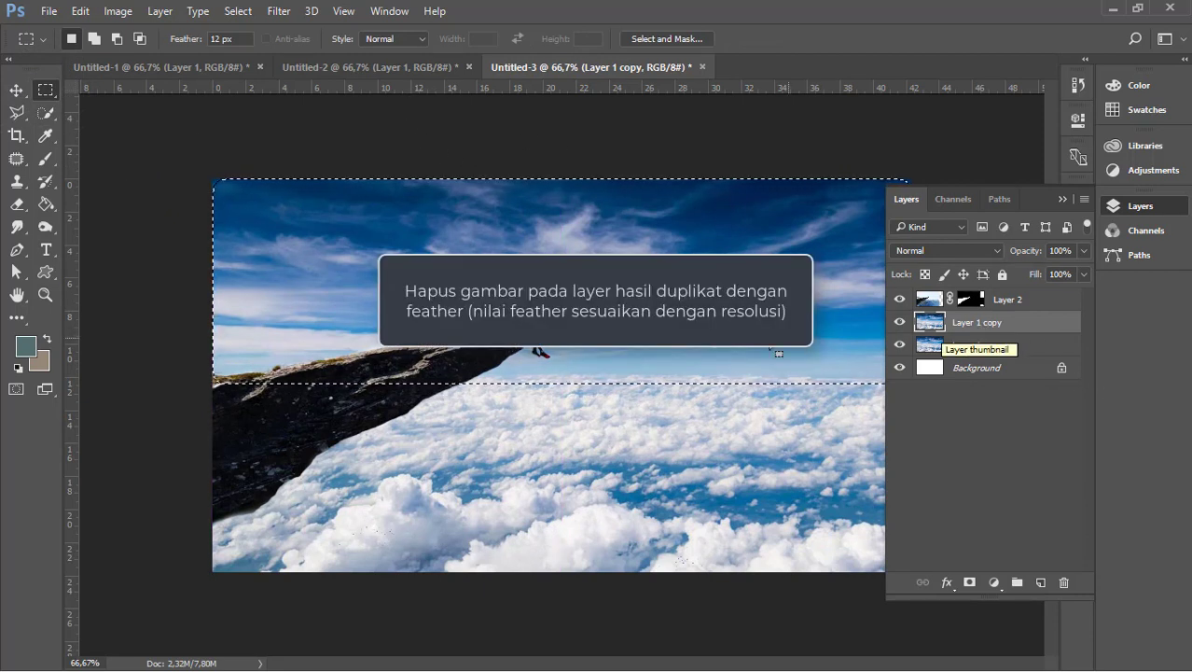
left_click_drag(756, 352, 757, 344)
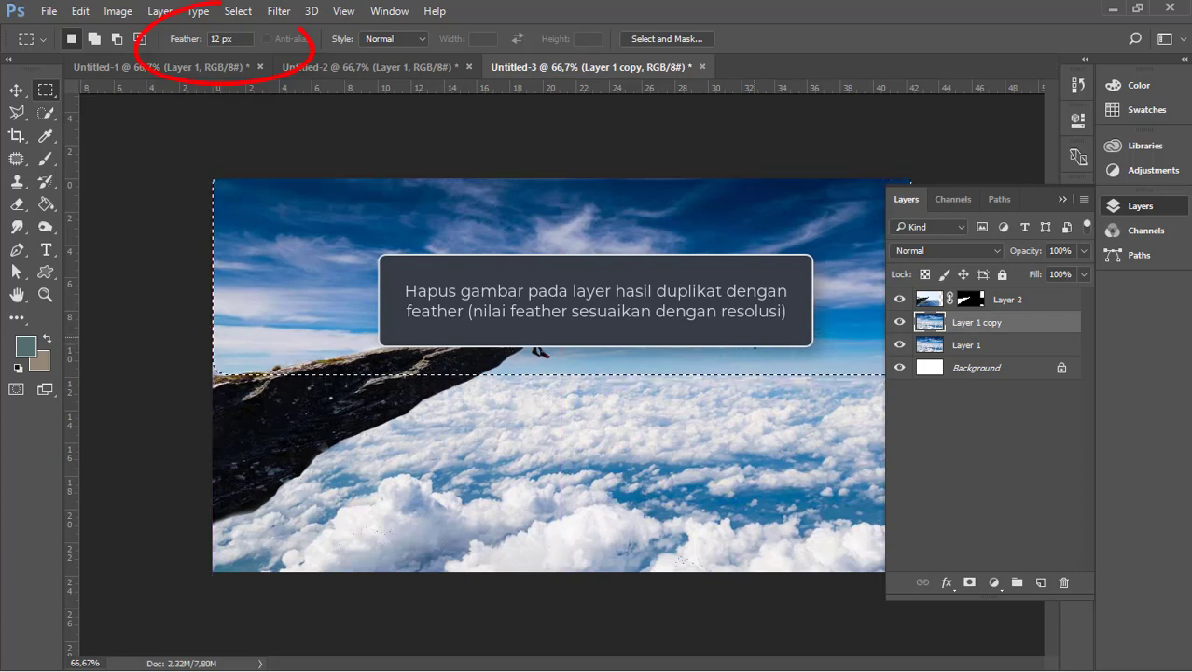
key("Delete")
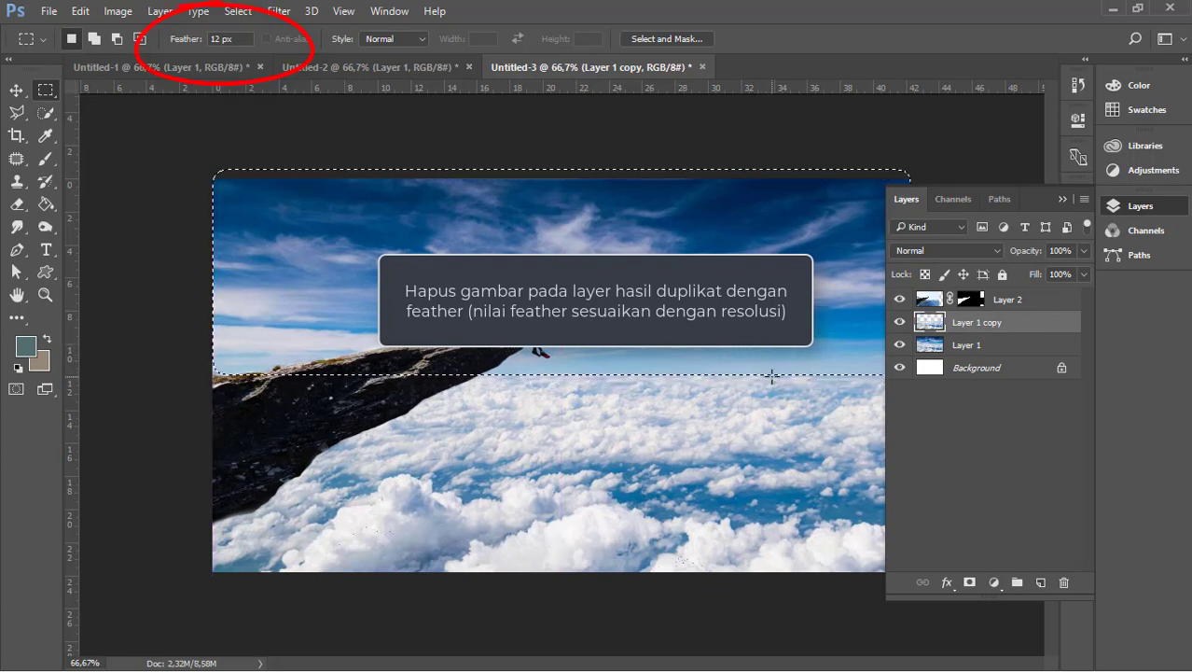
key("ctrl+d")
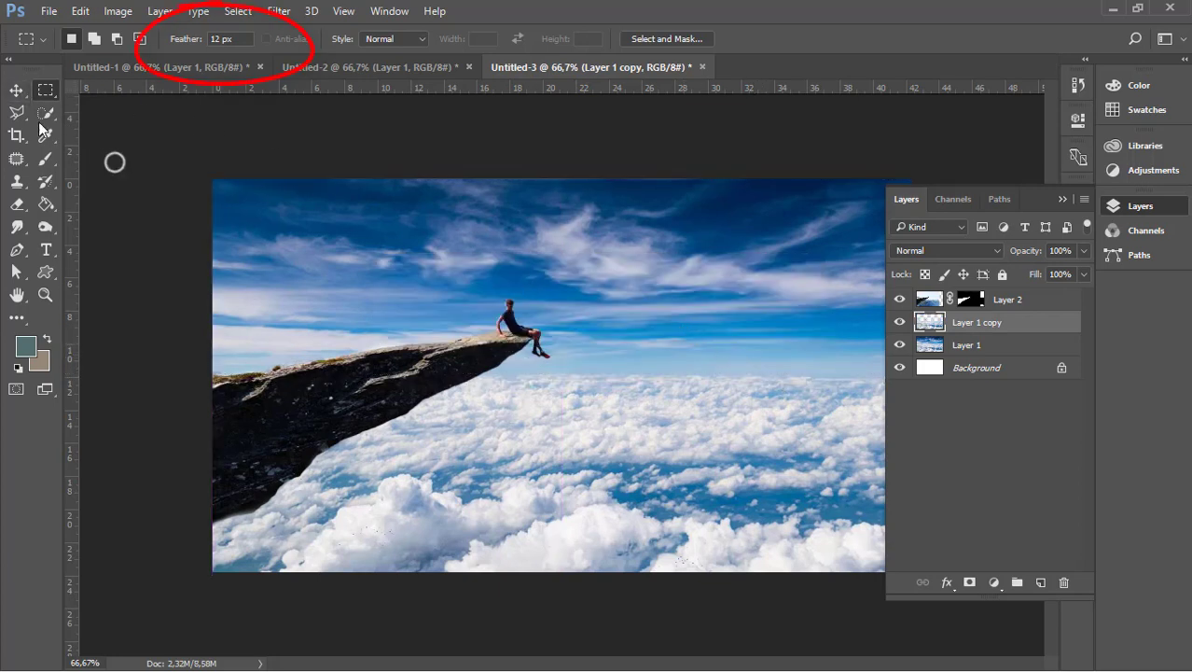
Step: Hide Layer 1 and undo the trial move of the cloud layer copy
key("v")
left_click_drag(620, 522, 616, 399)
left_click(899, 344)
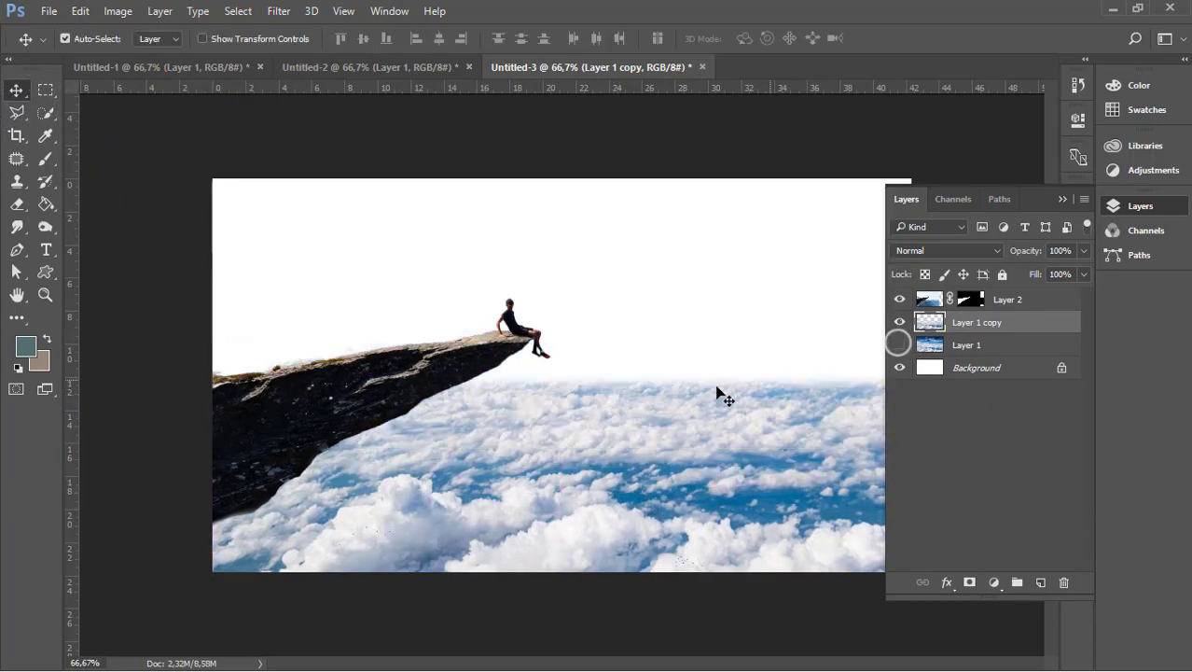
left_click_drag(718, 394, 690, 424)
key("ctrl+z")
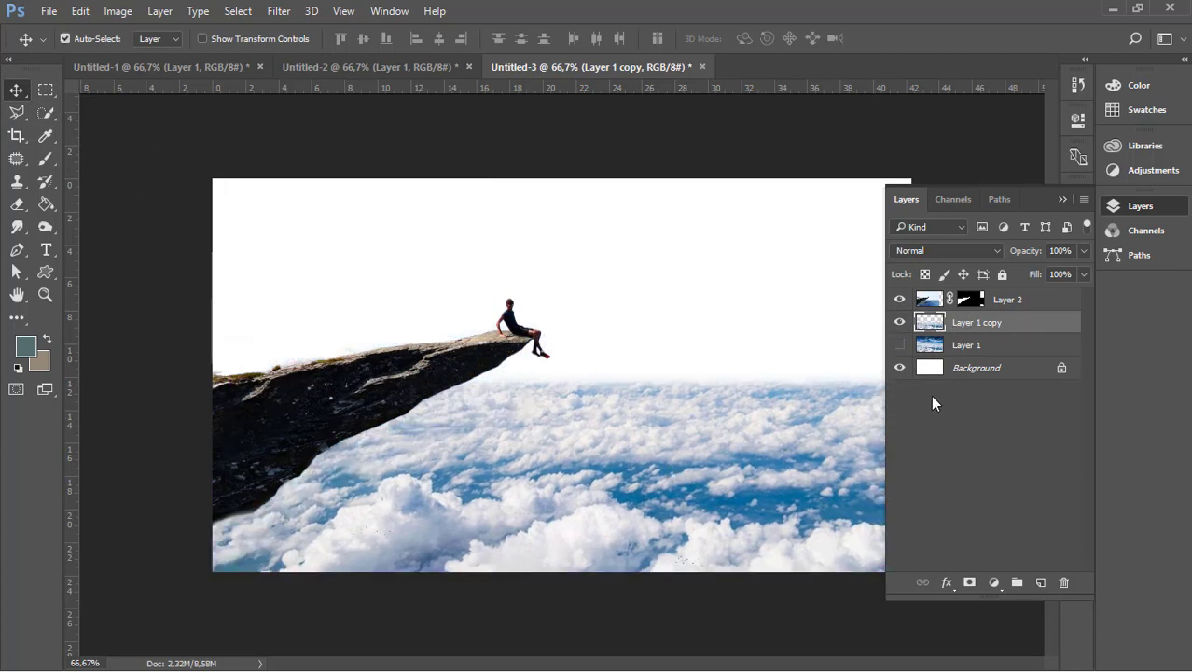
key("ctrl")
left_click(1062, 198)
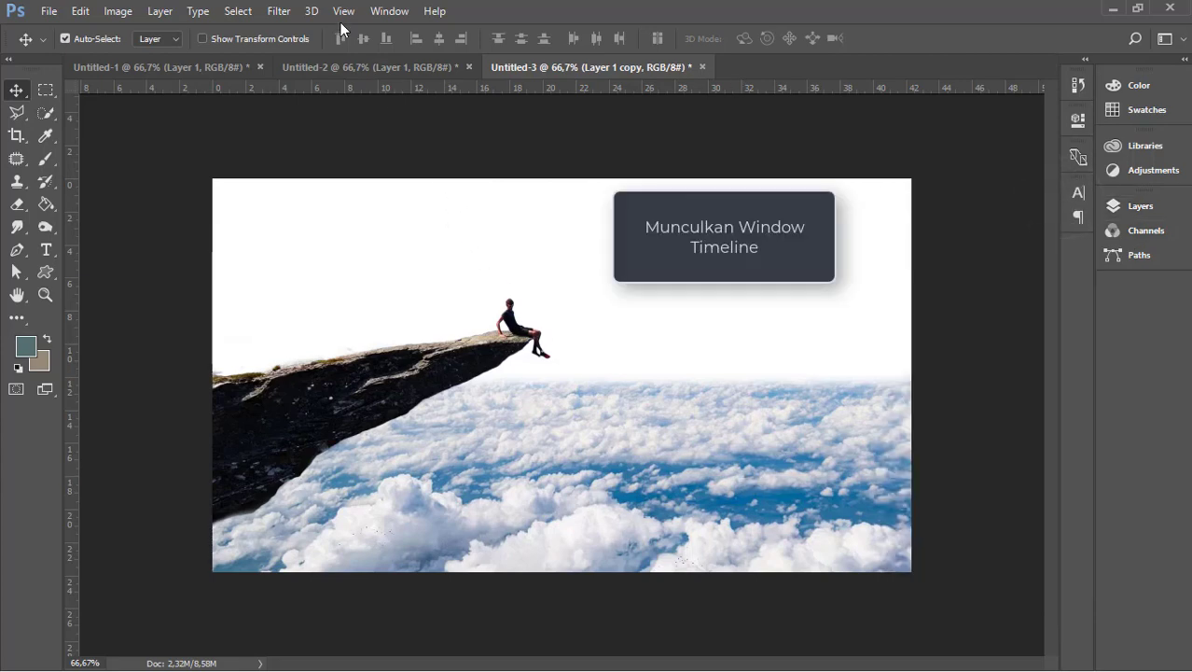
Step: Show the Timeline and create a video timeline for the composite
left_click(376, 11)
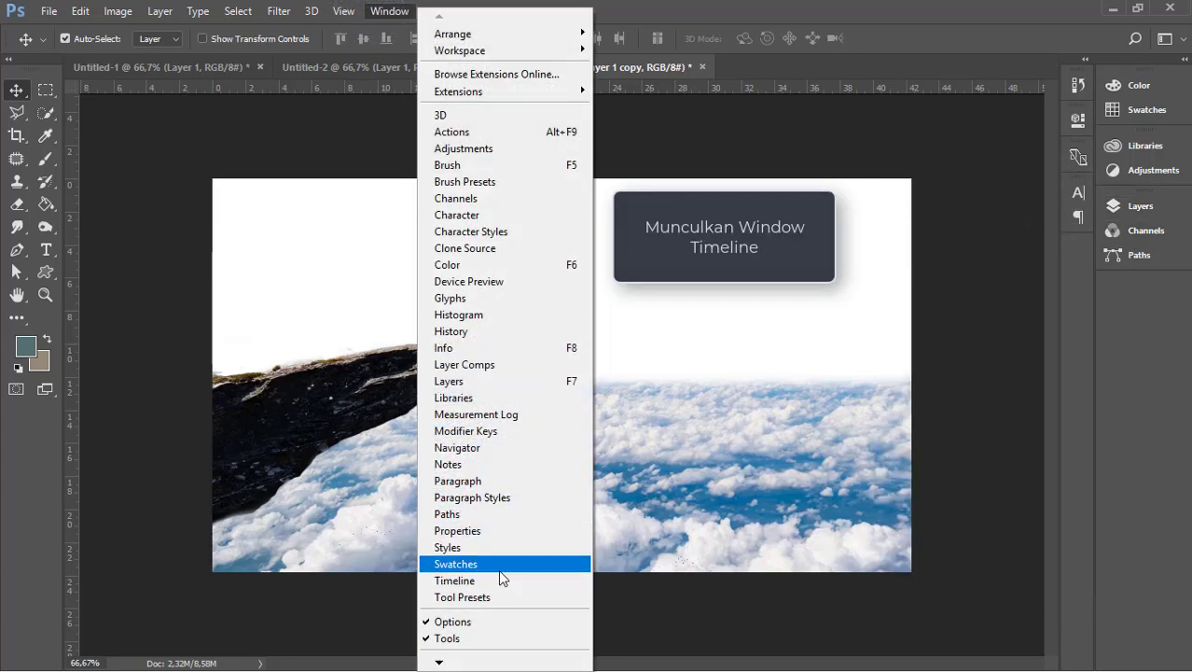
left_click(500, 579)
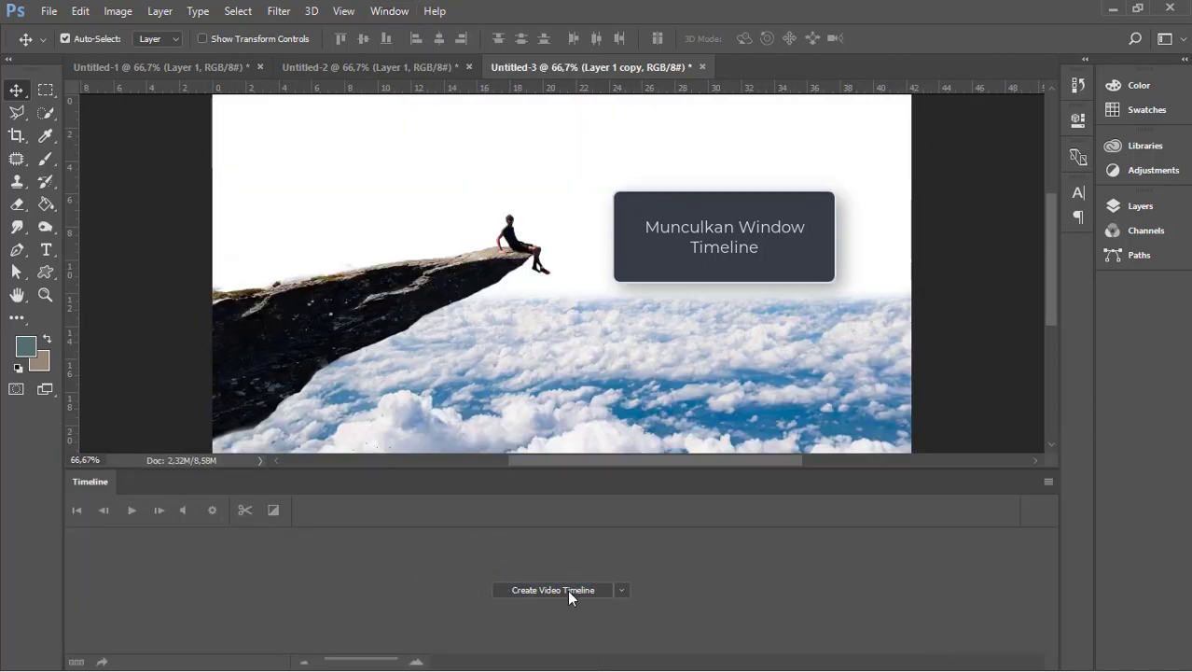
left_click(567, 589)
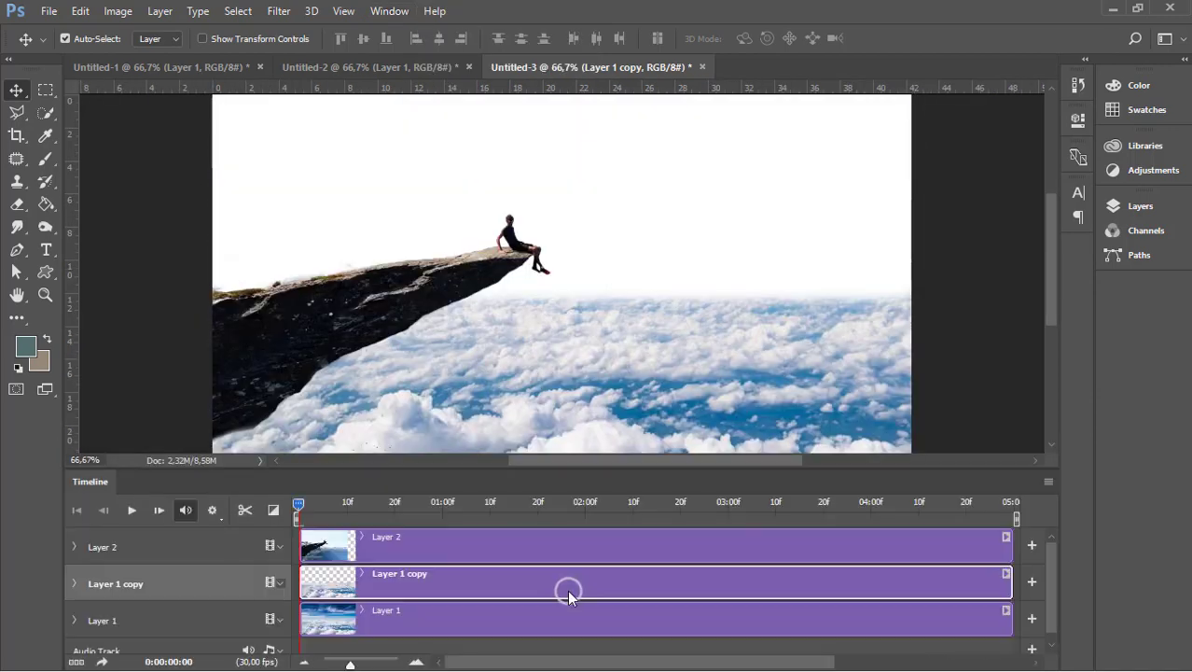
Step: Convert Layer 1 copy to a smart object and shrink the timeline area so the whole canvas fits
left_click(437, 576)
left_click(1140, 205)
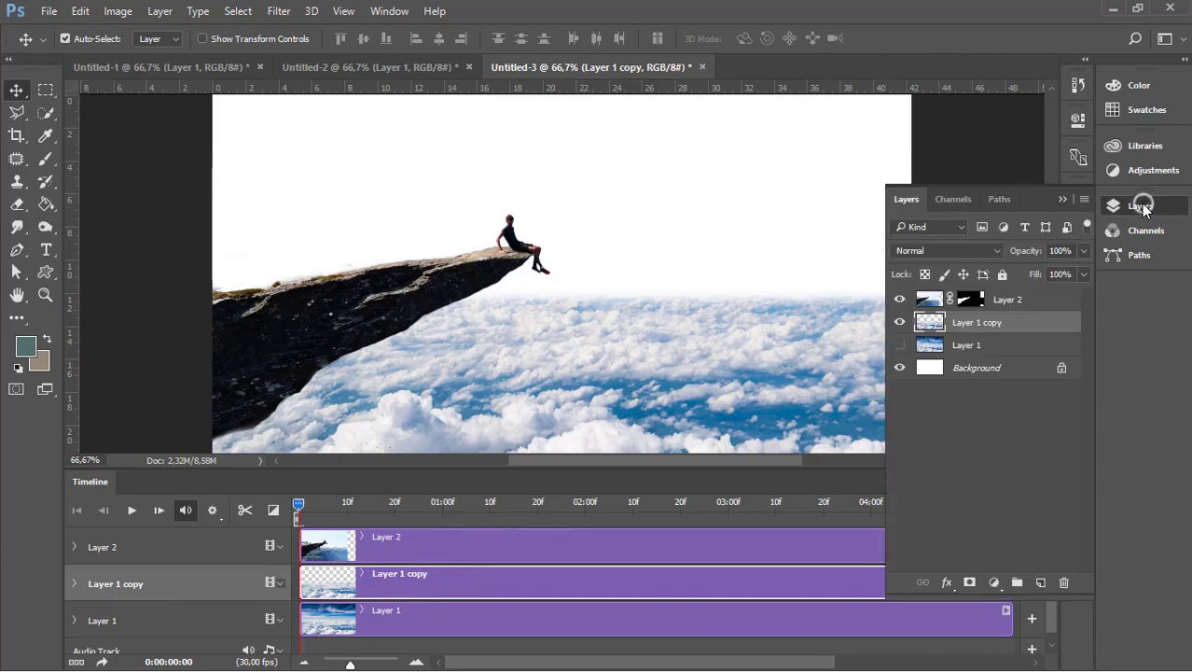
right_click(989, 322)
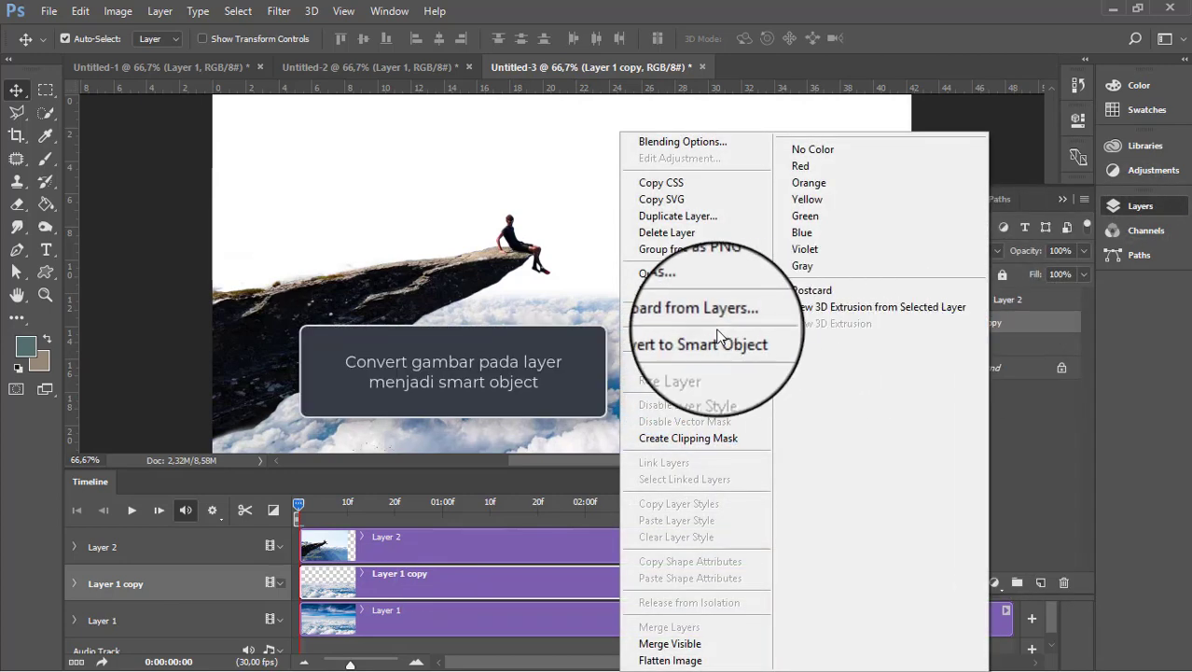
left_click(718, 337)
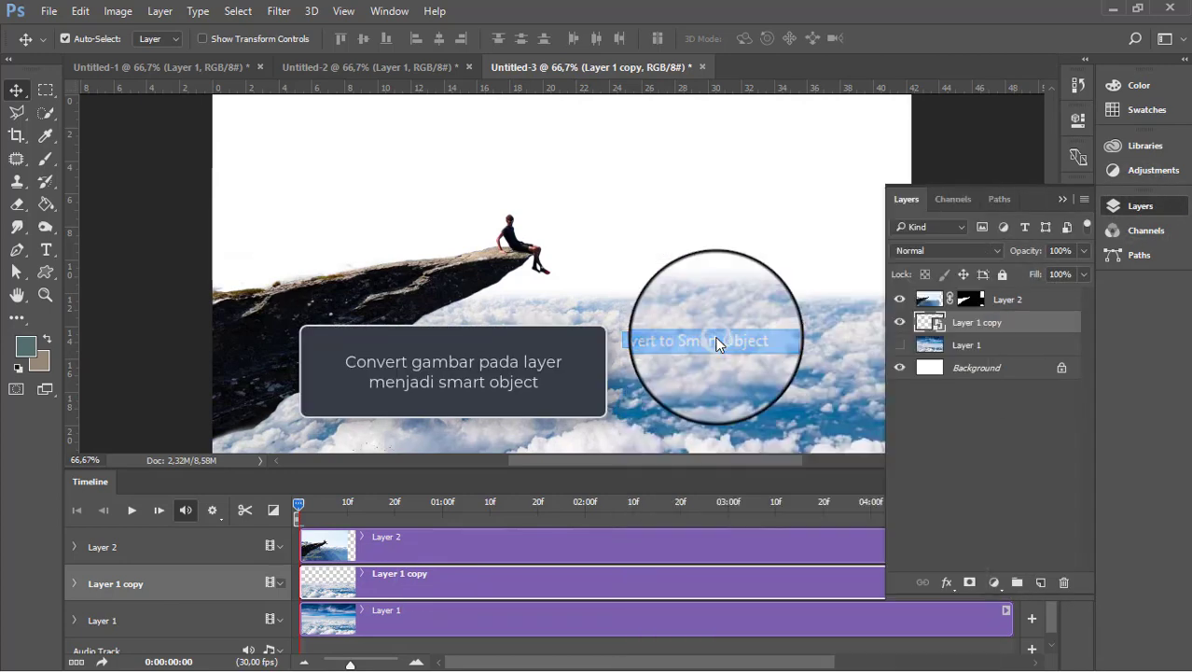
left_click(1062, 199)
left_click(690, 469)
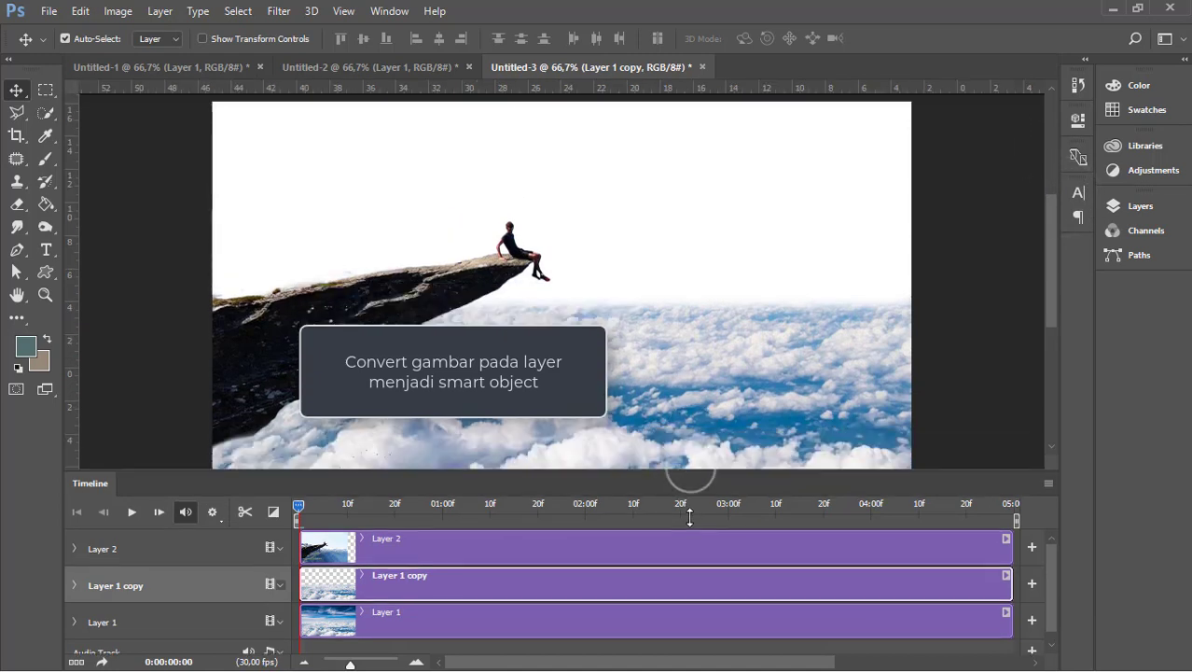
left_click_drag(690, 469, 690, 517)
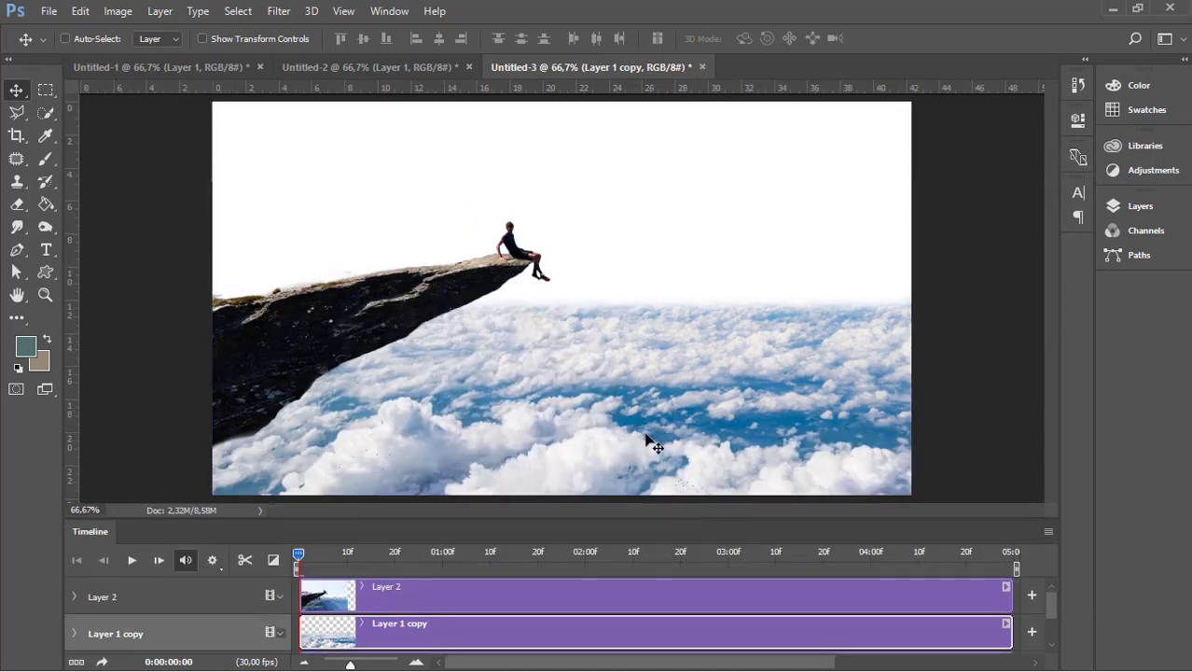
key("ctrl+t")
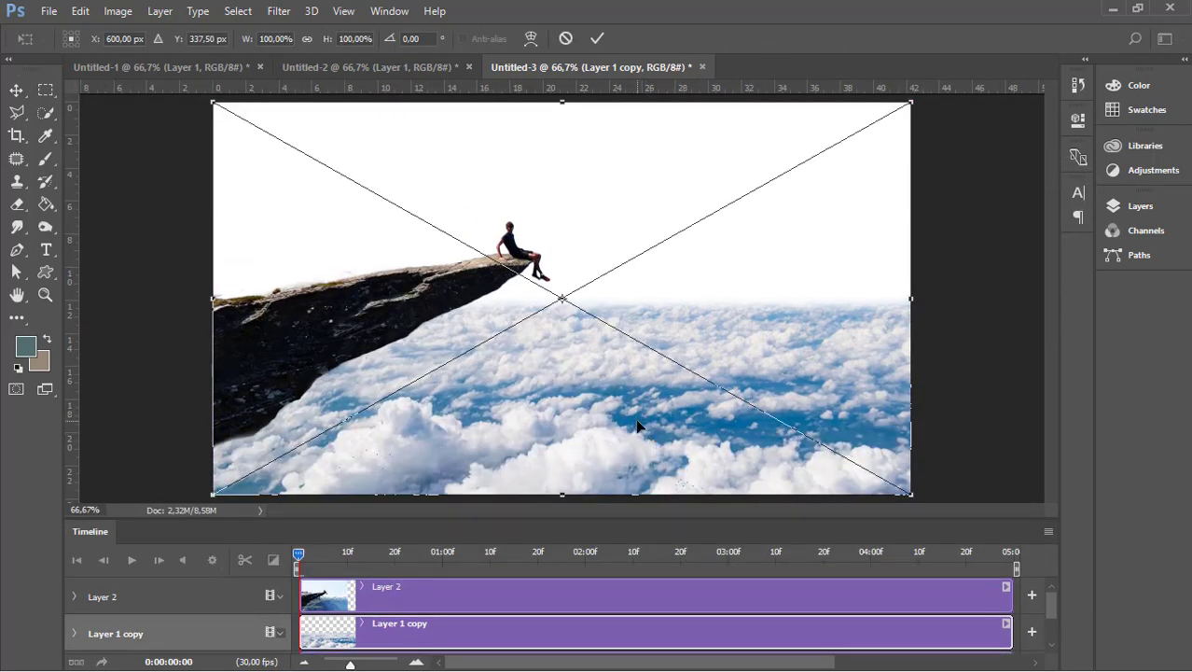
key("Return")
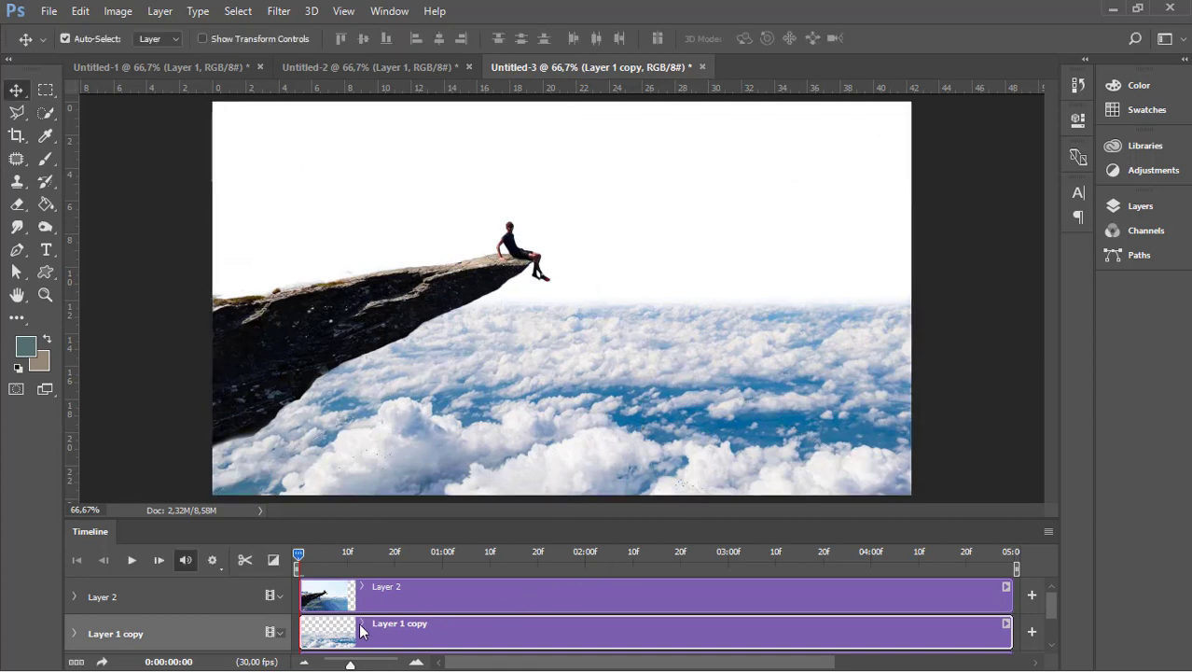
left_click(387, 601)
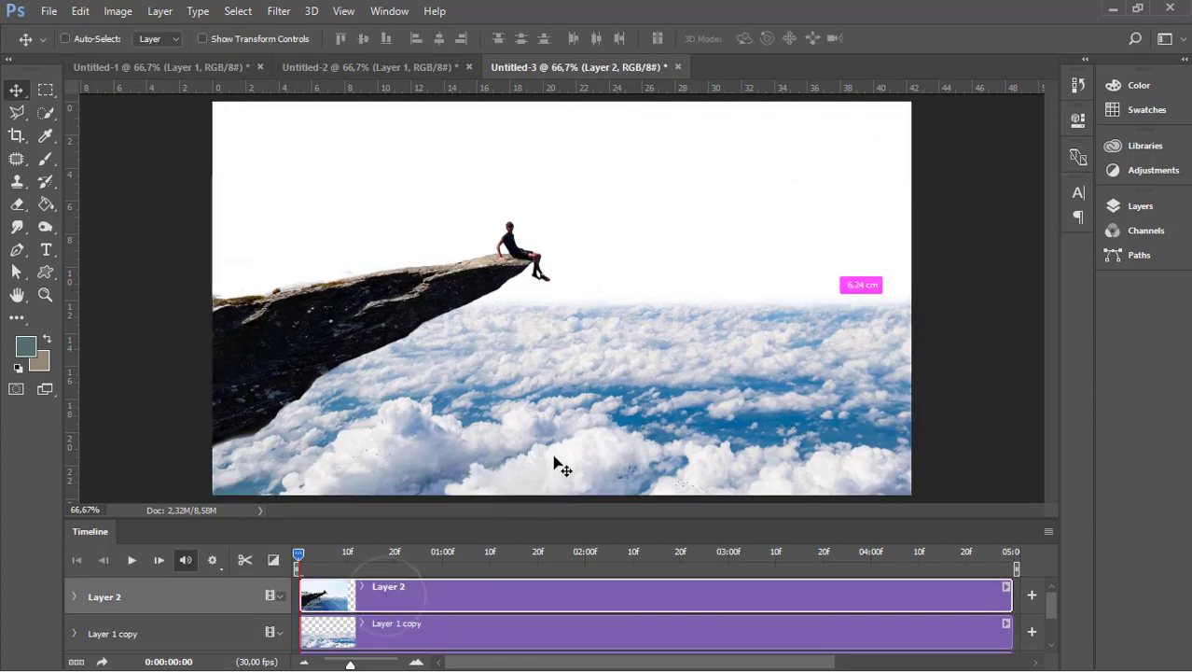
key("ctrl+t")
key("Return")
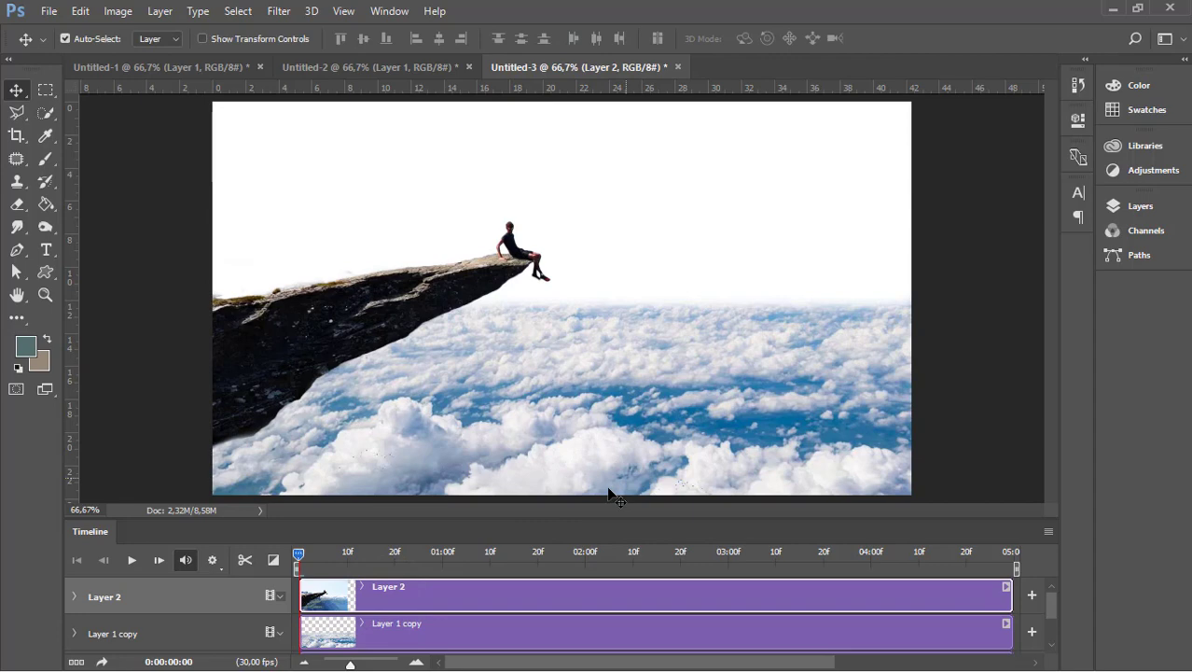
scroll(389, 609, "down", 2)
scroll(389, 609, "up", 1)
left_click(389, 611)
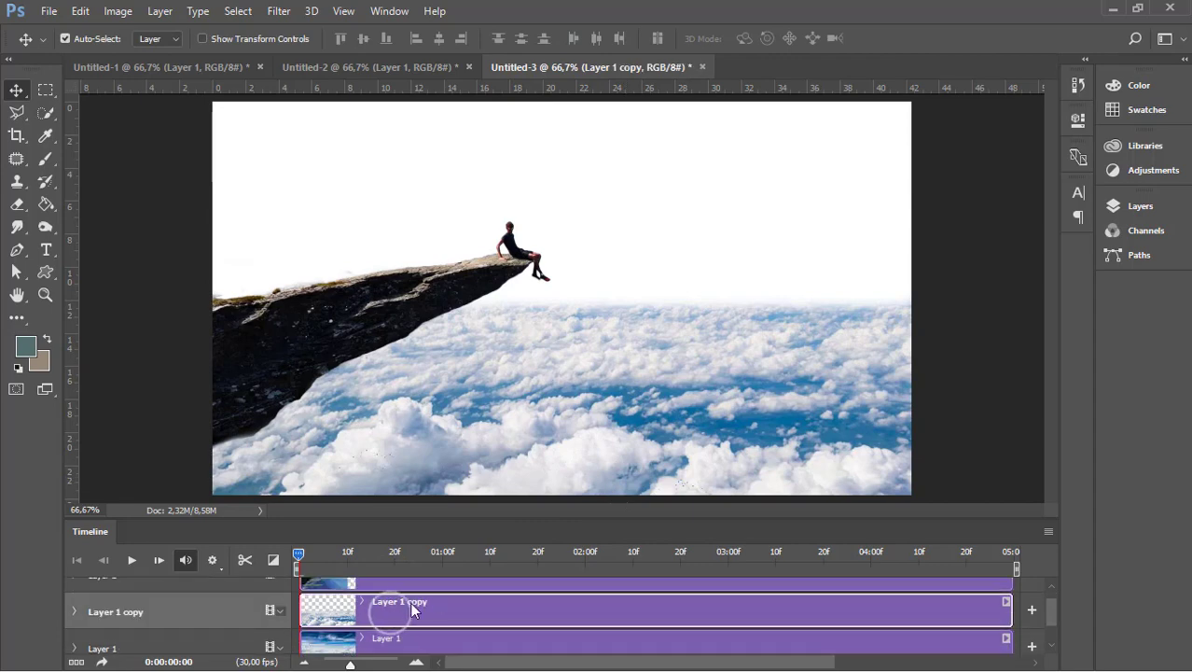
key("ctrl+t")
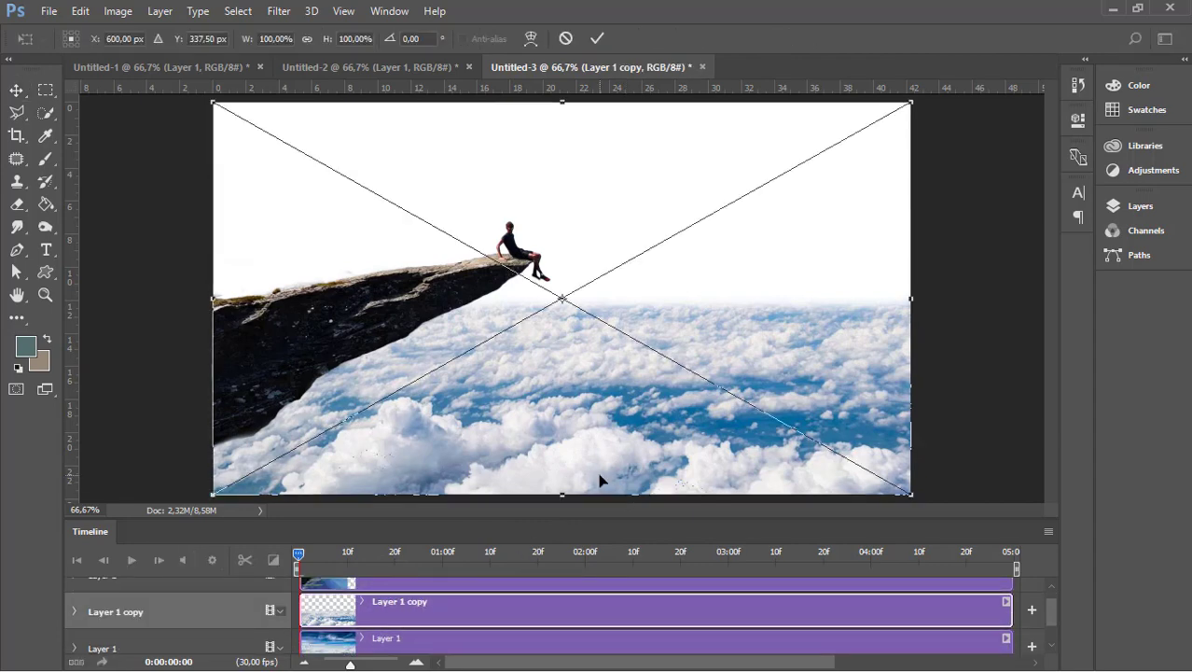
key("ctrl+minus")
key("Return")
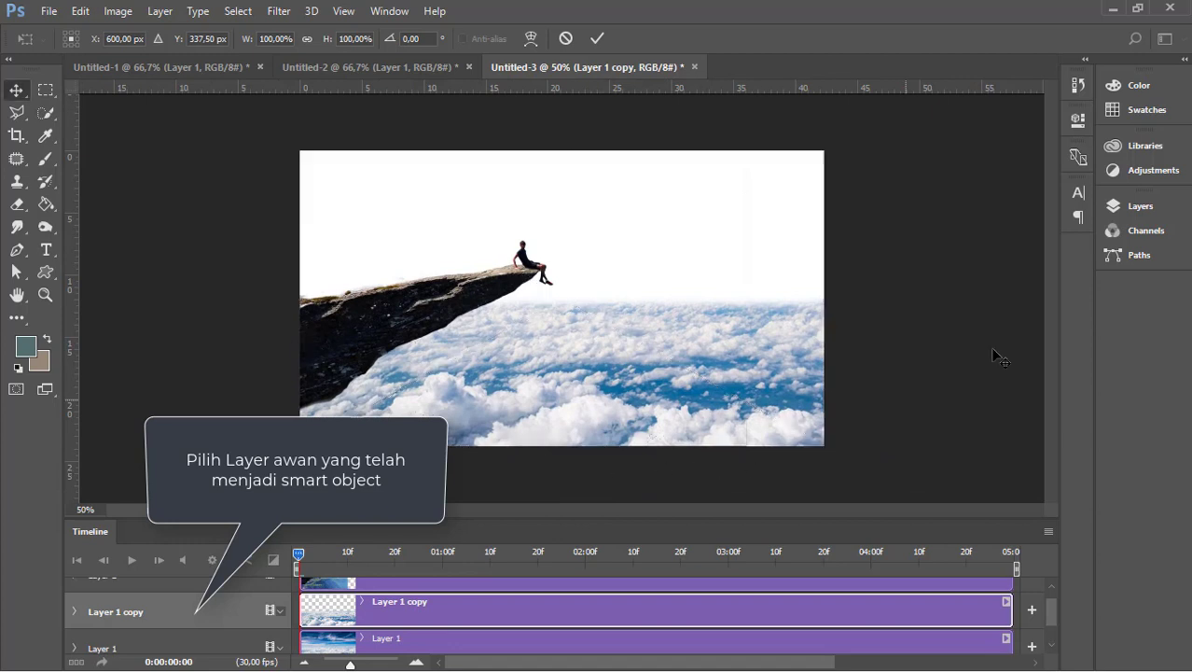
left_click(1138, 206)
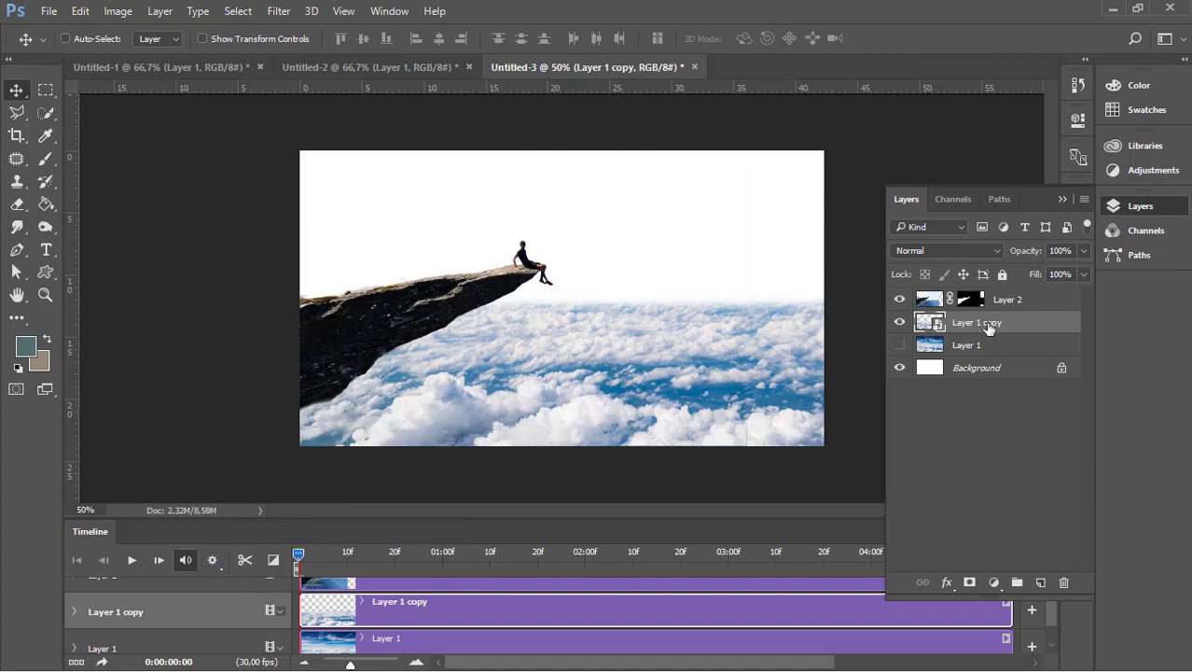
key("ctrl+t")
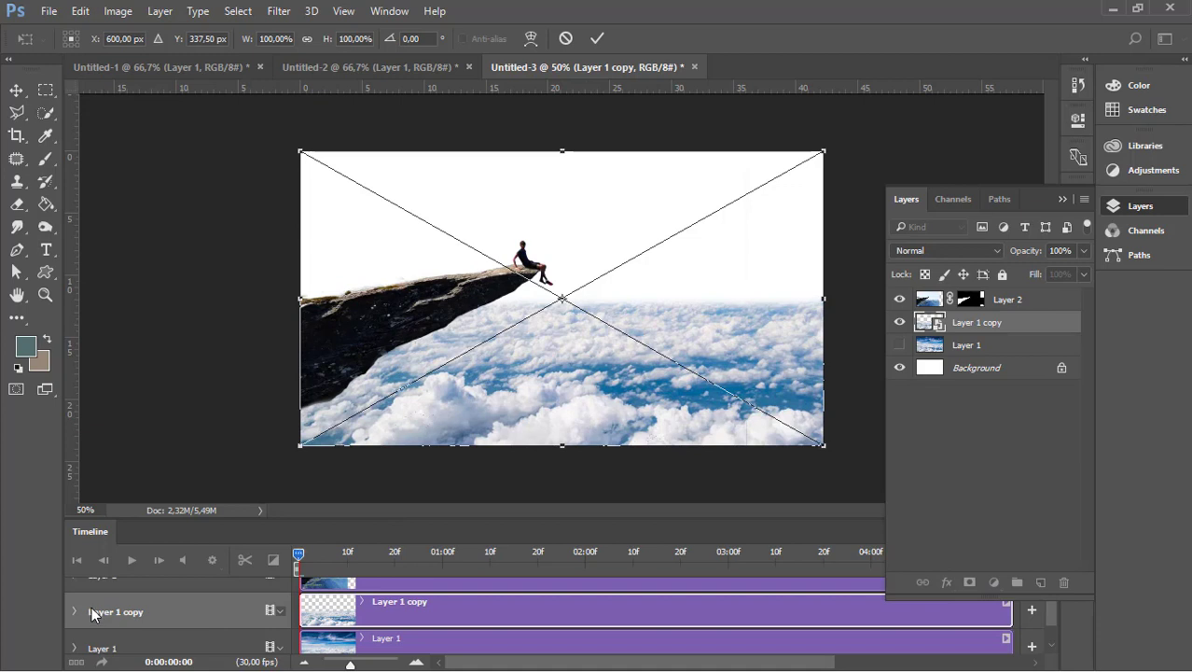
key("Return")
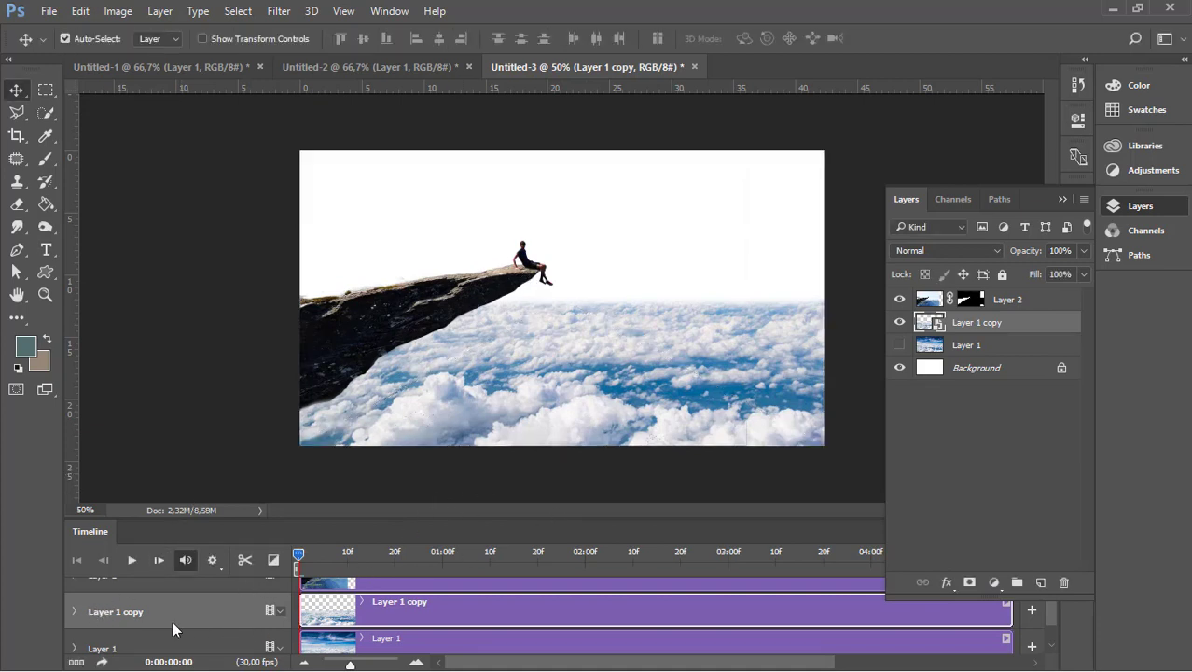
Step: Expand Layer 1 copy's properties in the timeline and enable Transform keyframing at 0:00:00:00
left_click(280, 613)
left_click(117, 612)
left_click(75, 612)
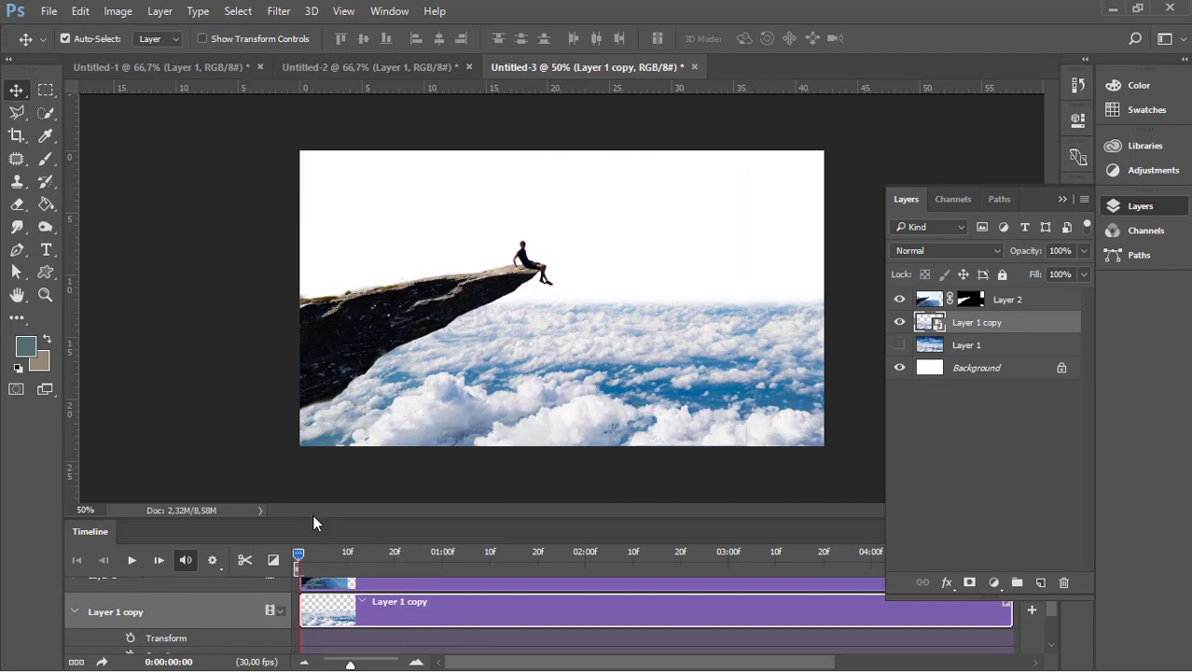
left_click_drag(313, 519, 320, 484)
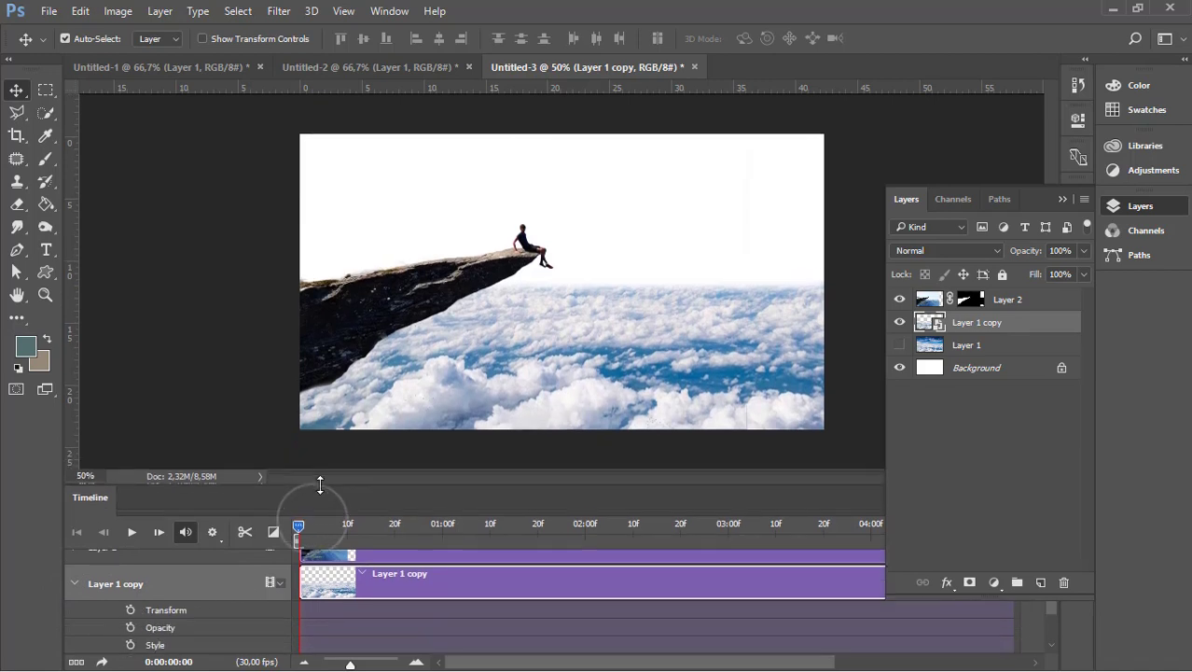
left_click(131, 604)
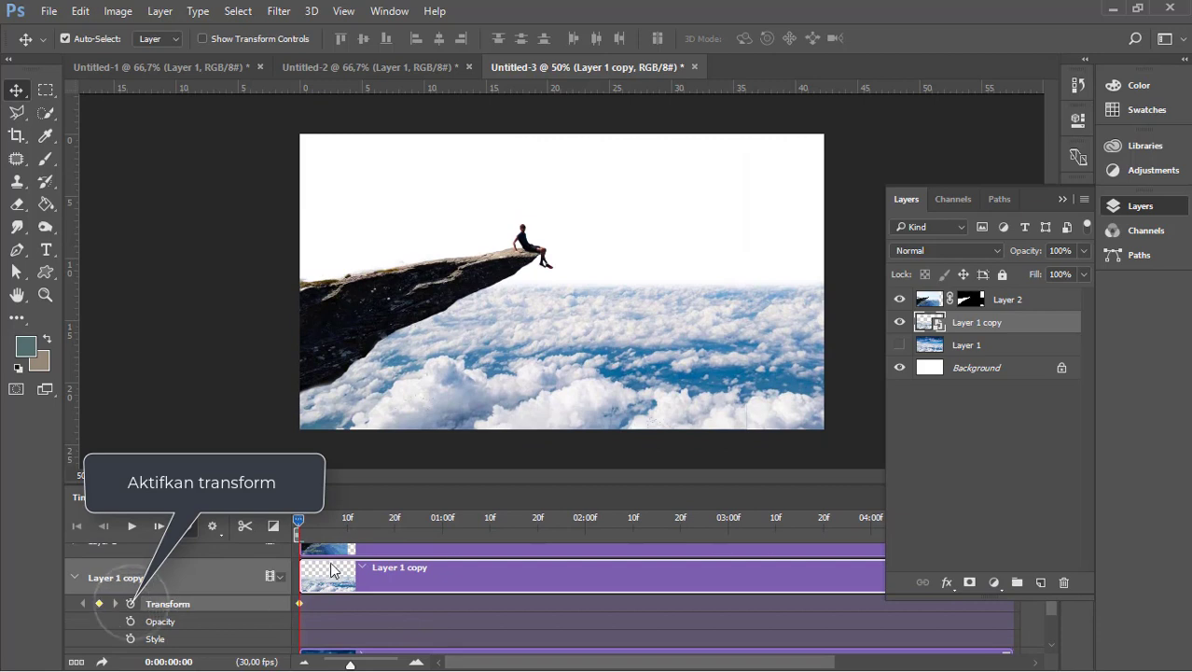
Step: At the first frame, skew Layer 1 copy's bottom edge to the left and widen the clouds to about 139%
left_click_drag(298, 524, 625, 518)
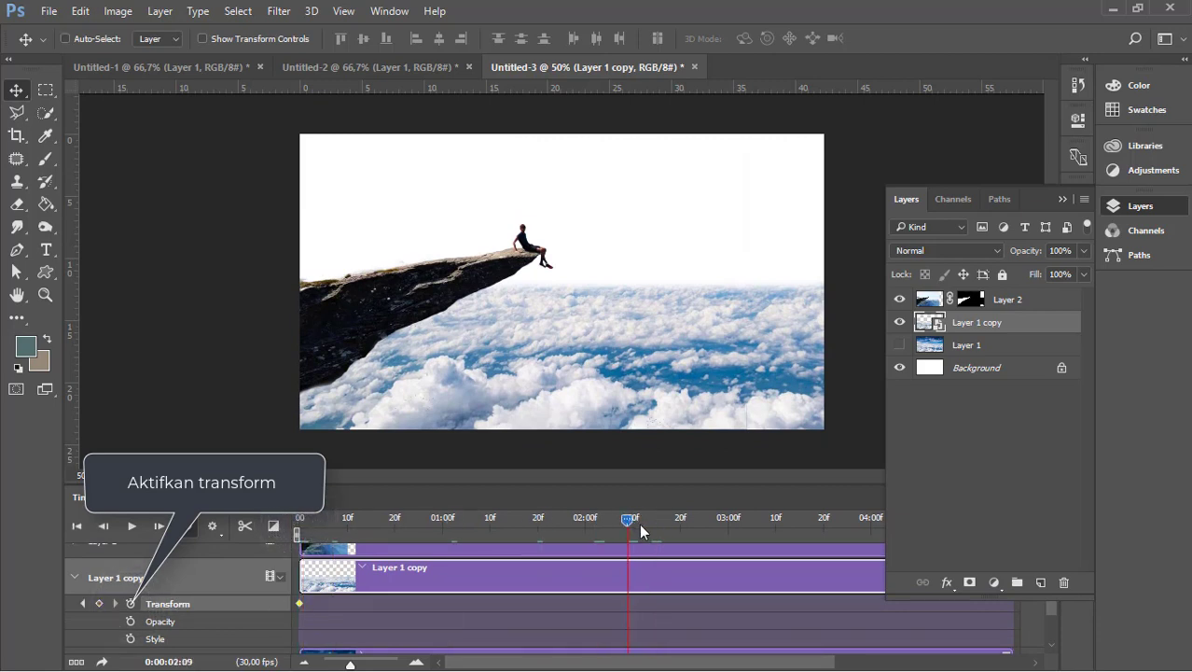
left_click_drag(348, 664, 343, 664)
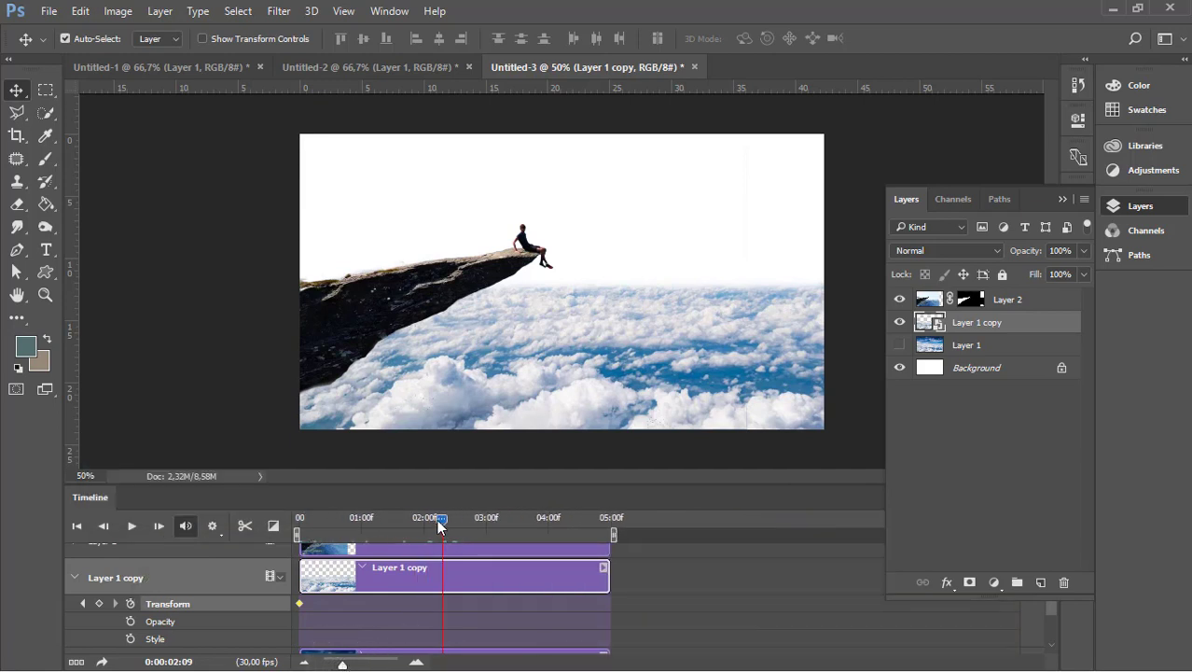
left_click_drag(393, 520, 291, 532)
key("ctrl")
key("ctrl+t")
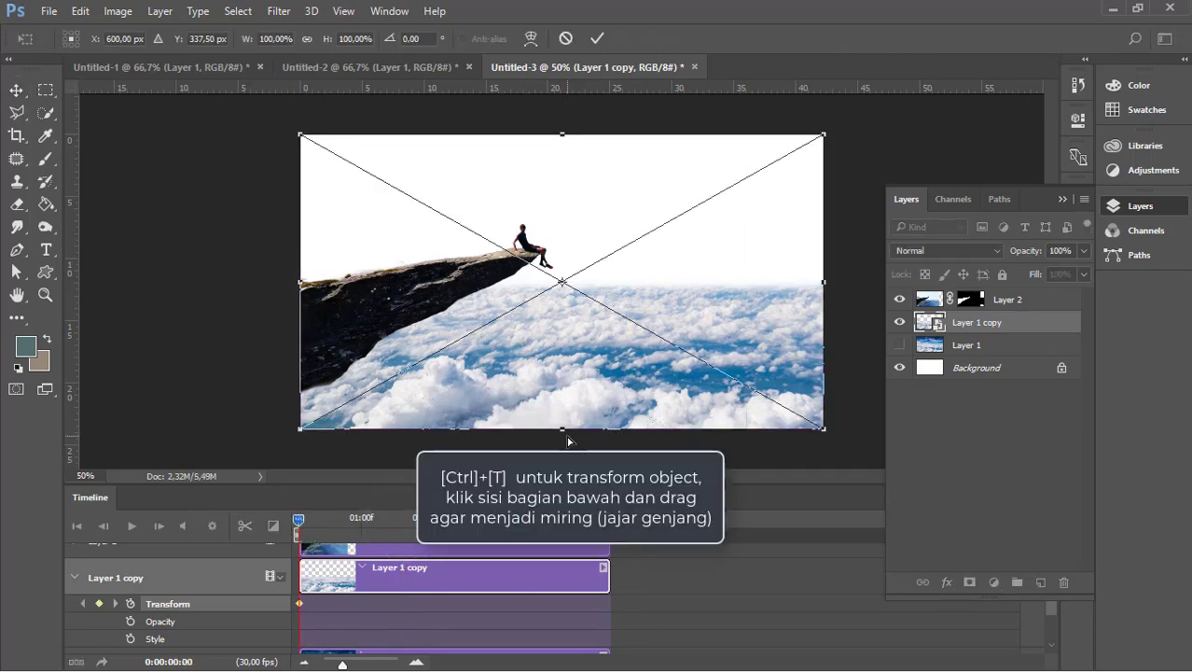
left_click_drag(564, 436, 447, 431)
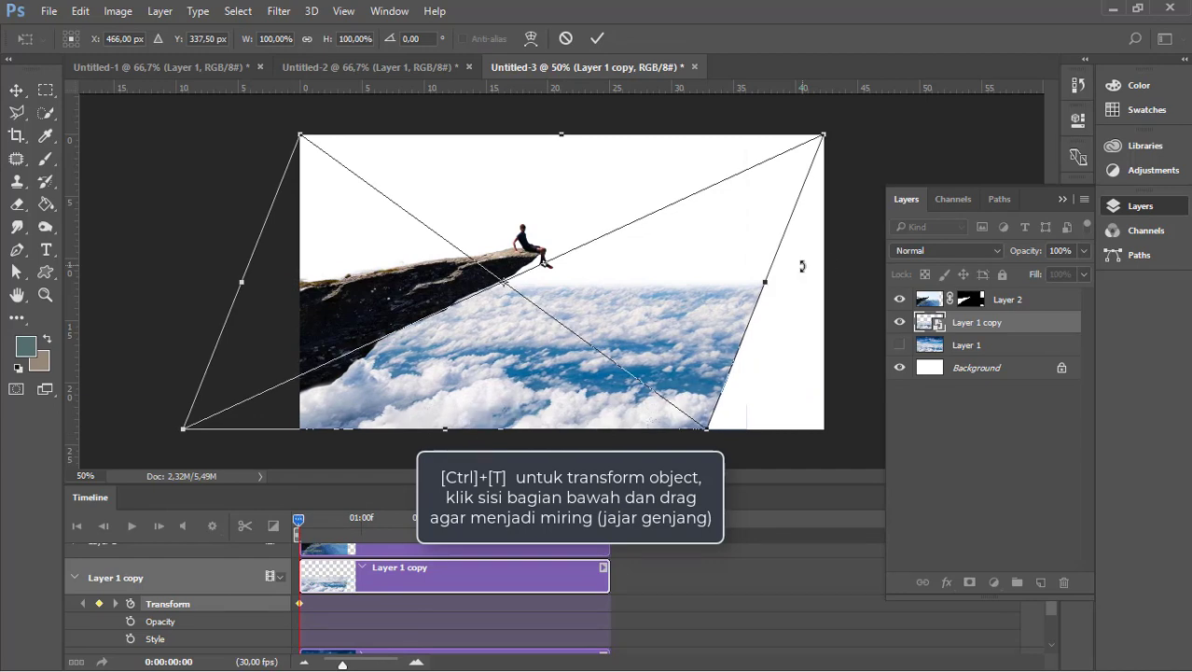
left_click_drag(767, 283, 886, 282)
left_click_drag(782, 366, 715, 364)
left_click_drag(818, 282, 902, 282)
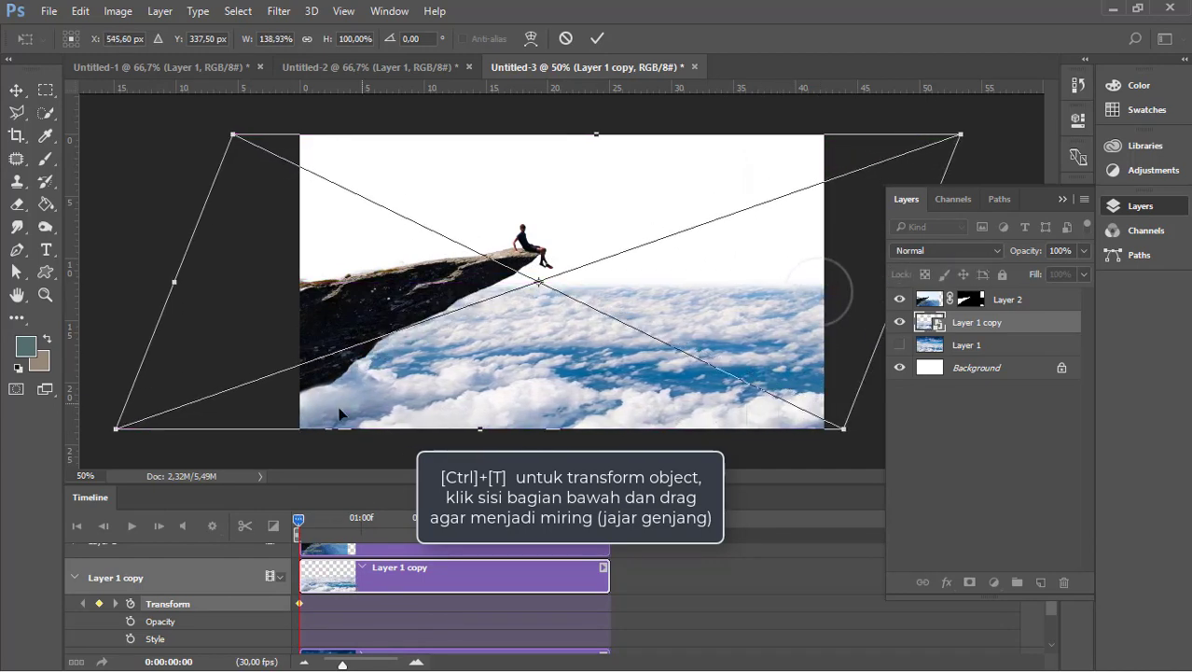
Step: Skew the clouds' bottom edge further left, shift them right, widen them to 152.76% to cover the canvas, and apply the transform
left_click_drag(480, 432, 485, 392)
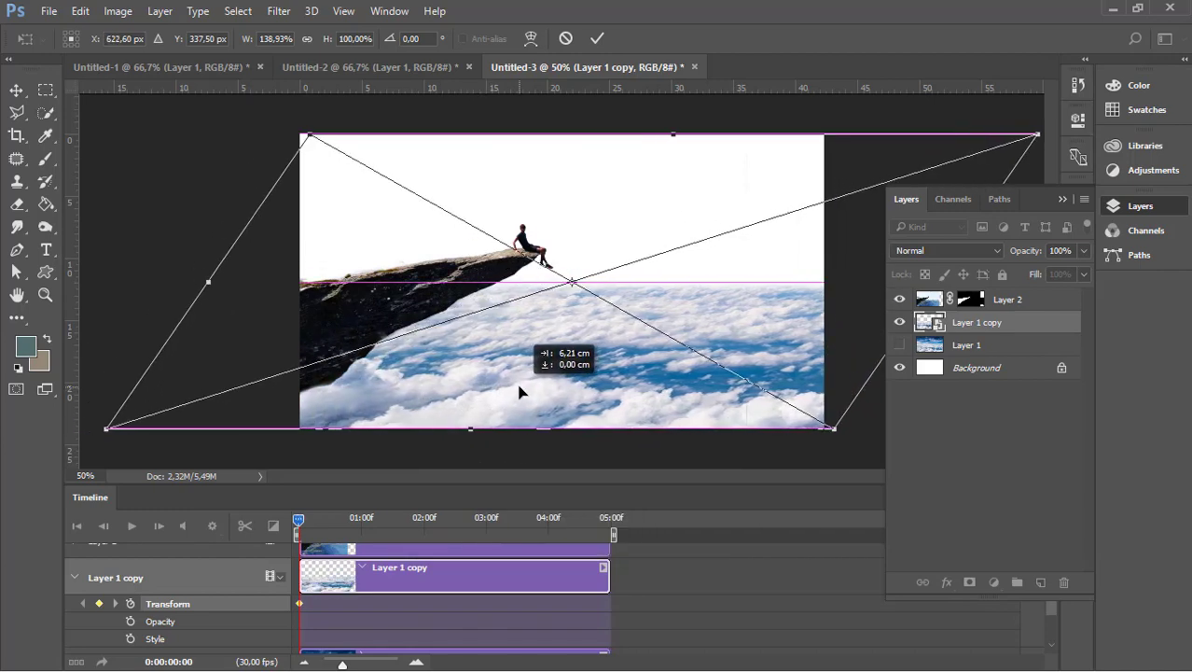
left_click_drag(520, 392, 519, 391)
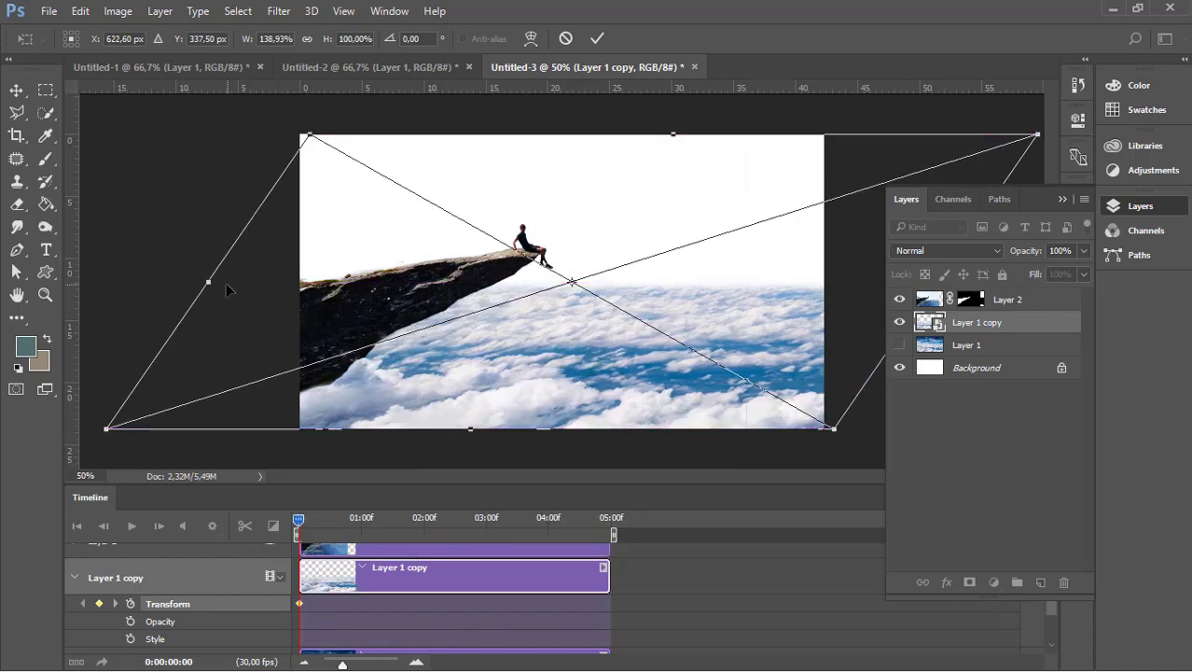
left_click_drag(210, 283, 137, 285)
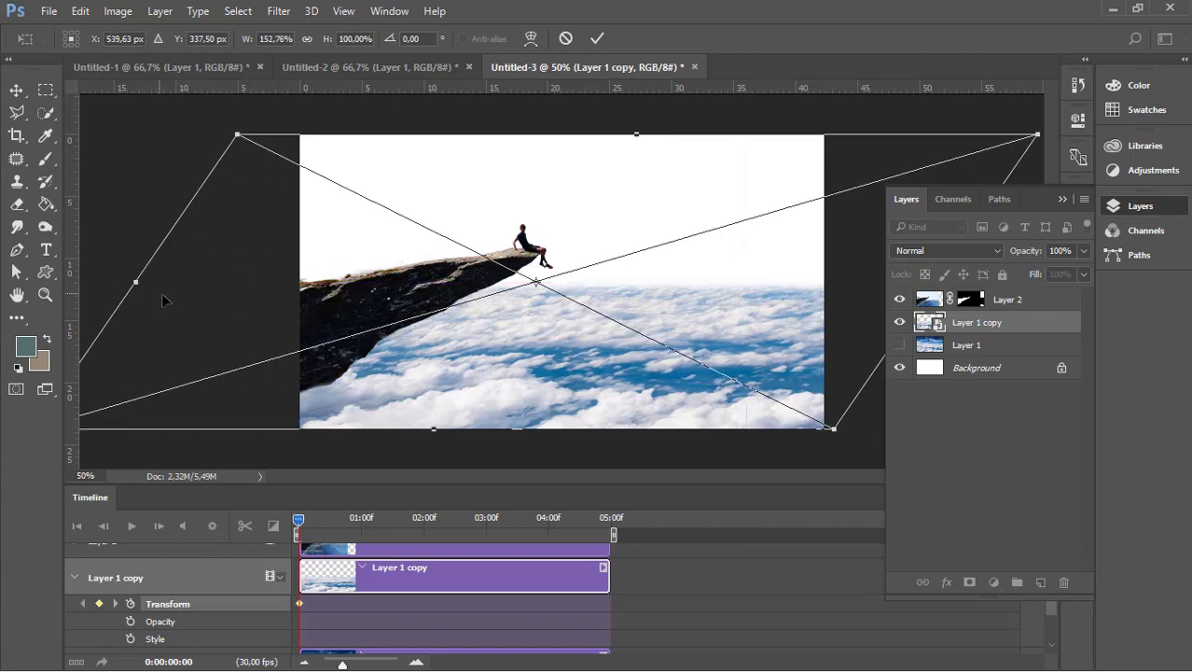
key("Return")
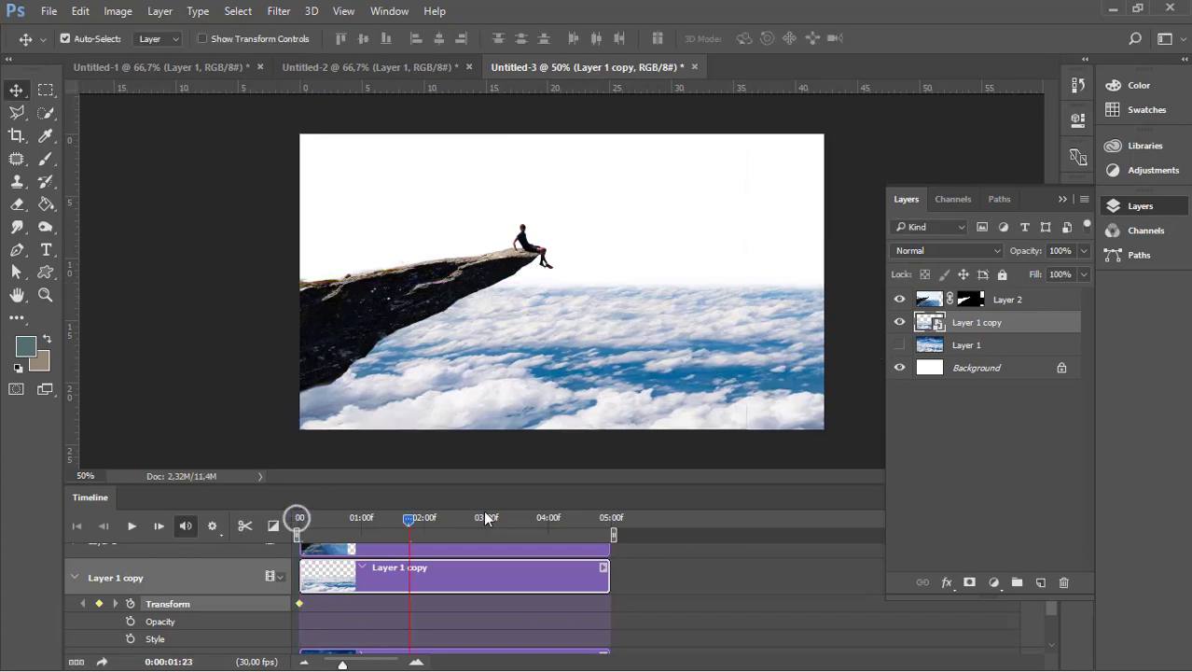
Step: At 0:00:04:29, skew Layer 1 copy's bottom edge to the right, opposite to the first frame, and apply the transform
left_click_drag(485, 519, 607, 527)
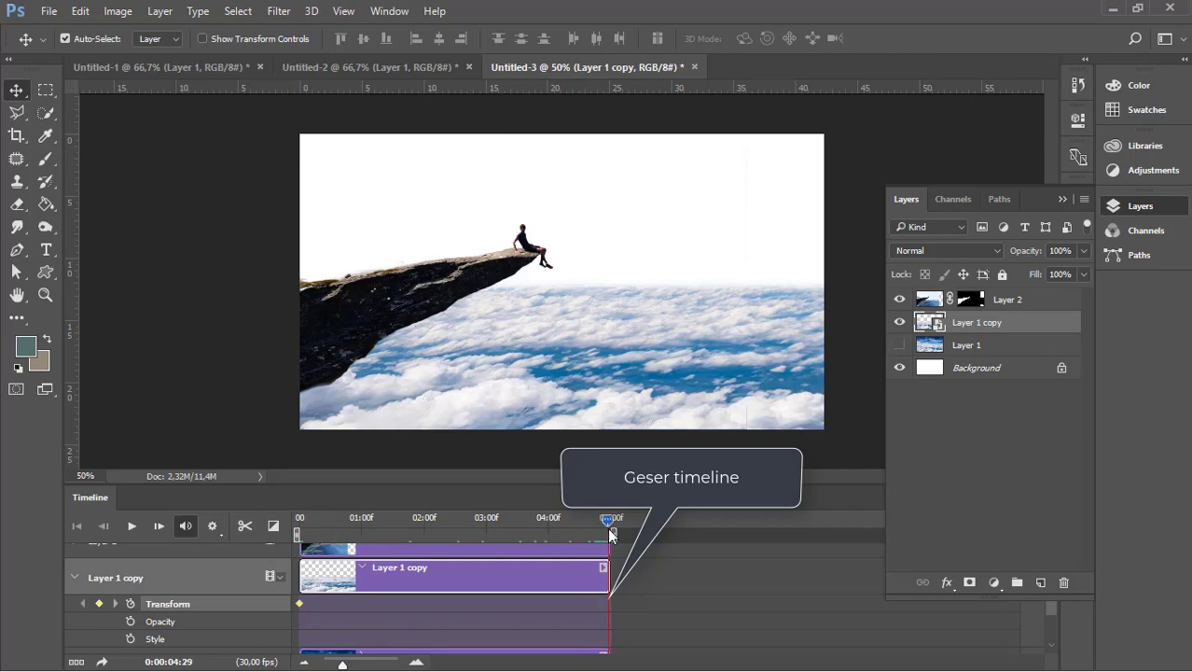
key("ctrl+t")
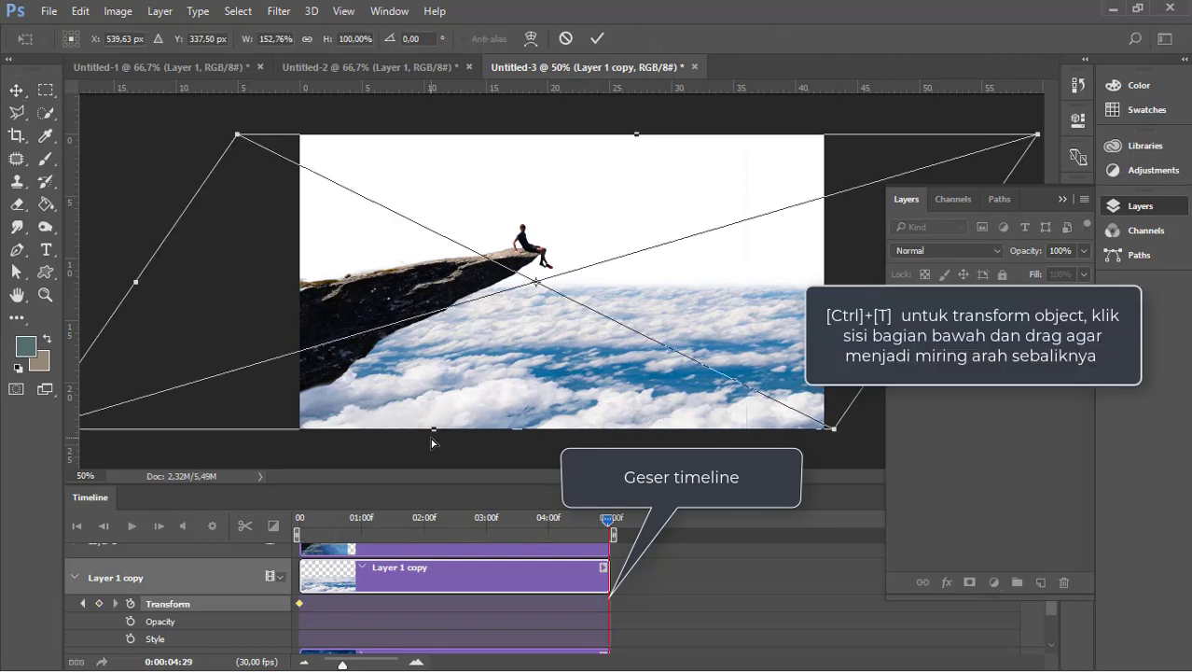
left_click_drag(433, 436, 698, 429)
key("Return")
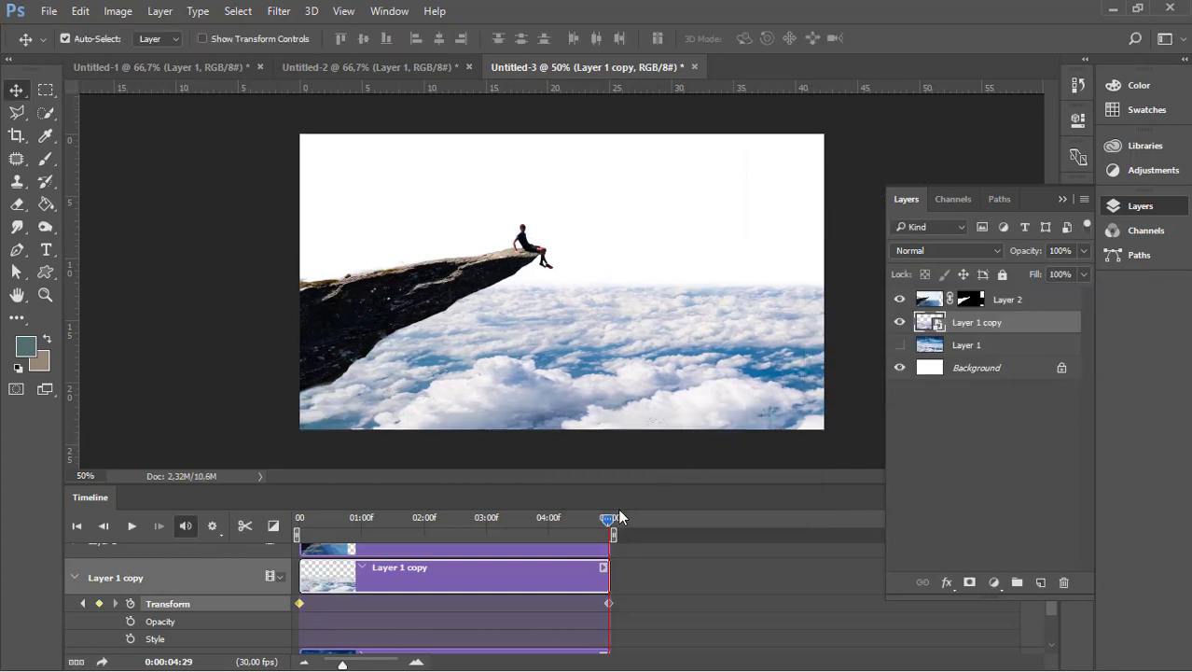
Step: Play the cloud animation from the start of the timeline to check the movement
left_click_drag(606, 517, 296, 536)
key("space")
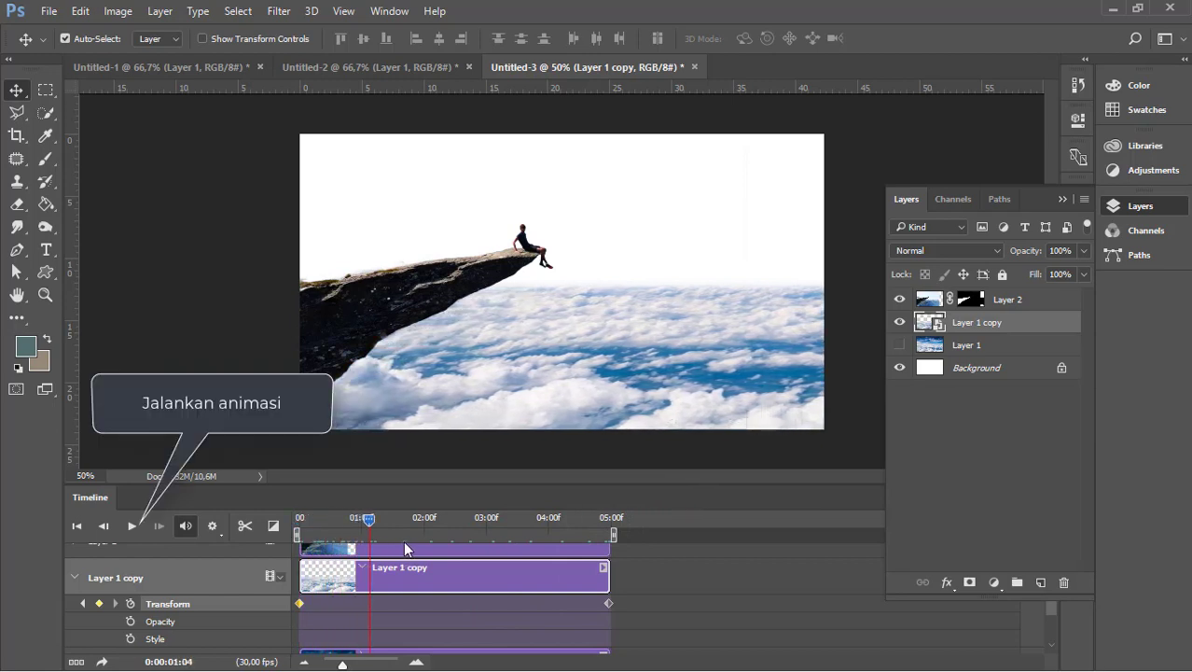
left_click(610, 601)
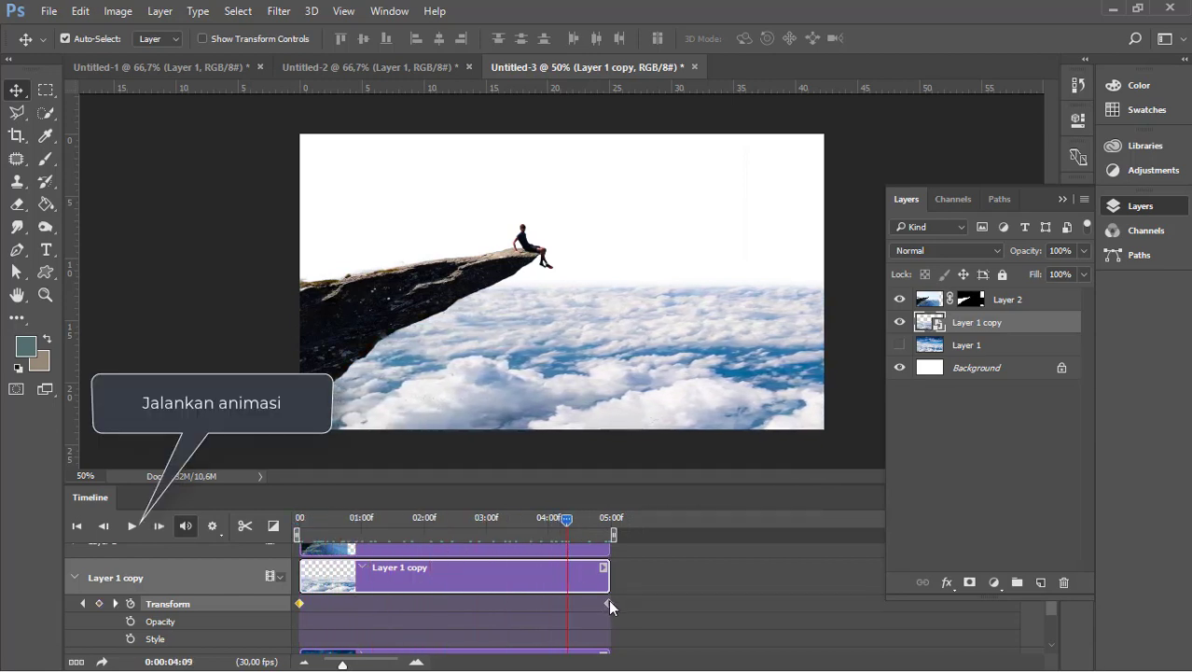
Step: Move Layer 1 copy's last Transform keyframe earlier, to about 3.5 seconds, and play the animation from the start
left_click_drag(585, 604, 518, 602)
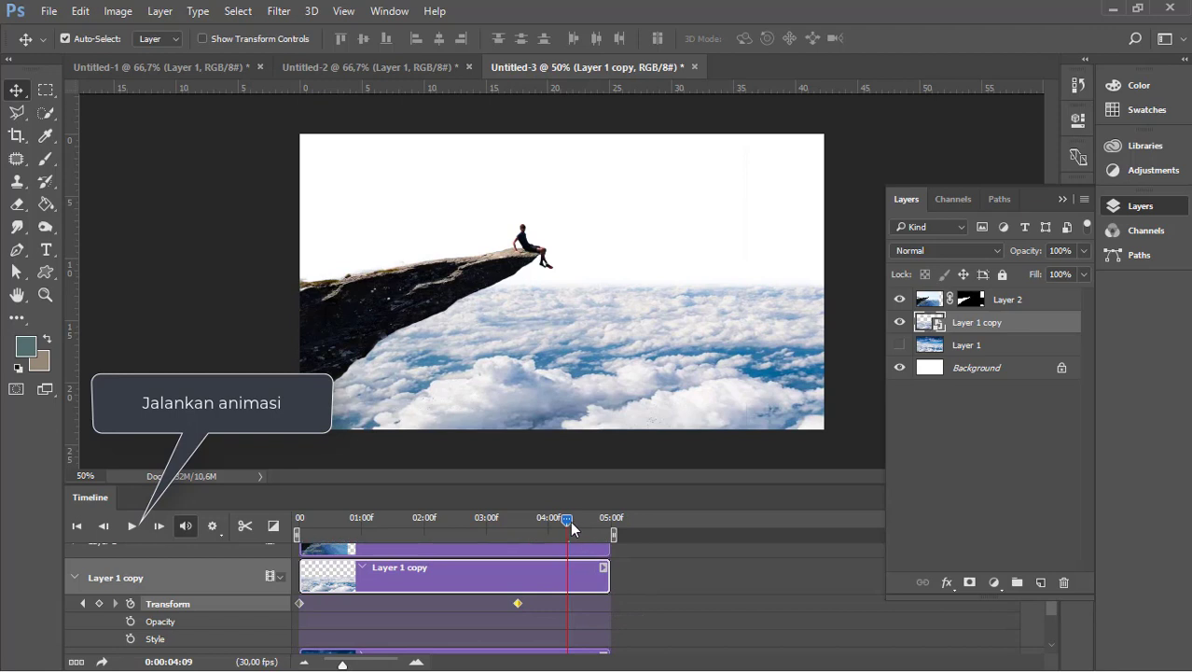
left_click_drag(570, 520, 265, 542)
left_click(138, 528)
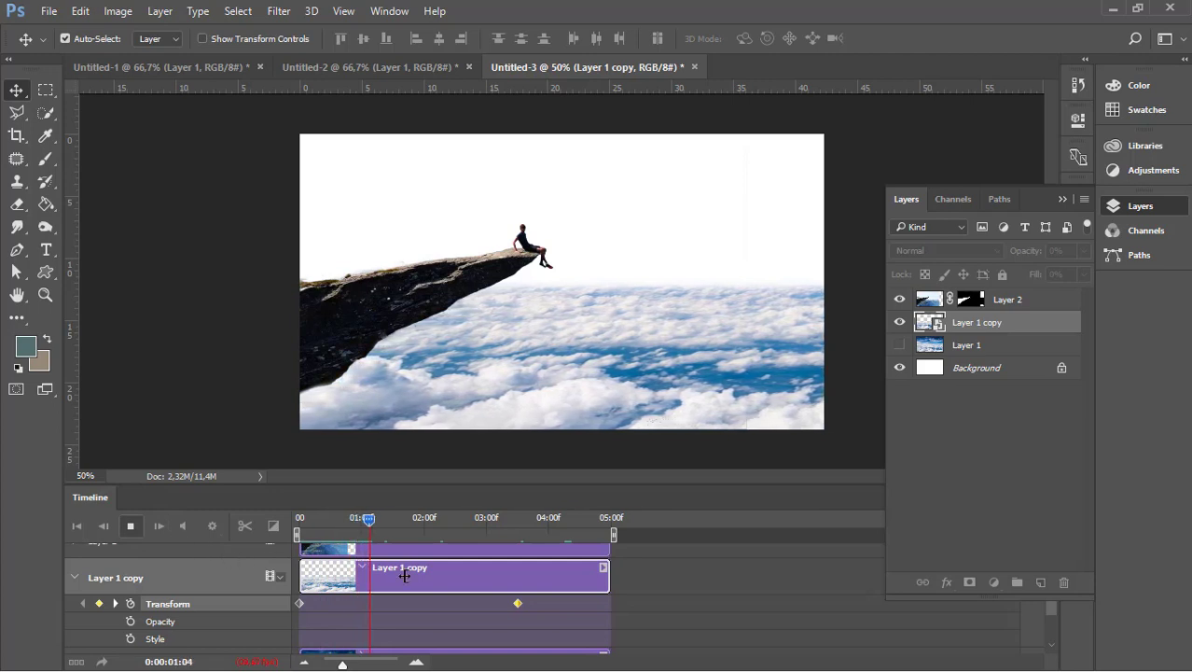
left_click(130, 528)
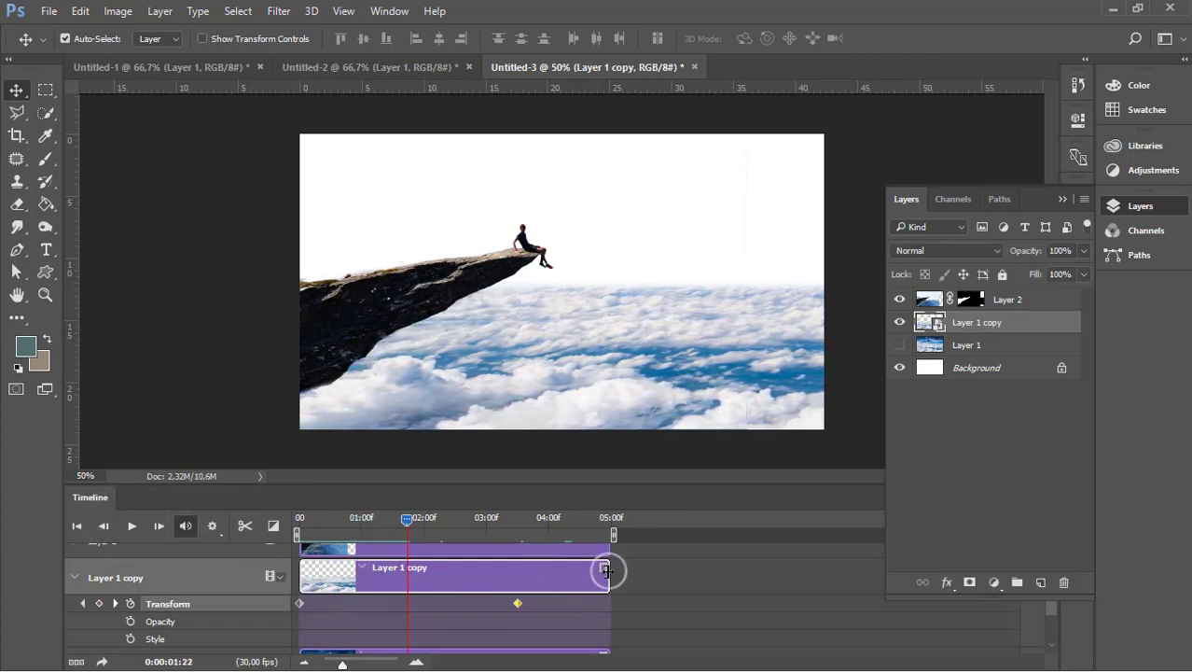
Step: Trim the end of Layer 1 copy's clip to its last Transform keyframe and play the animation from the first frame
left_click_drag(606, 570, 518, 570)
scroll(551, 583, "up", 1)
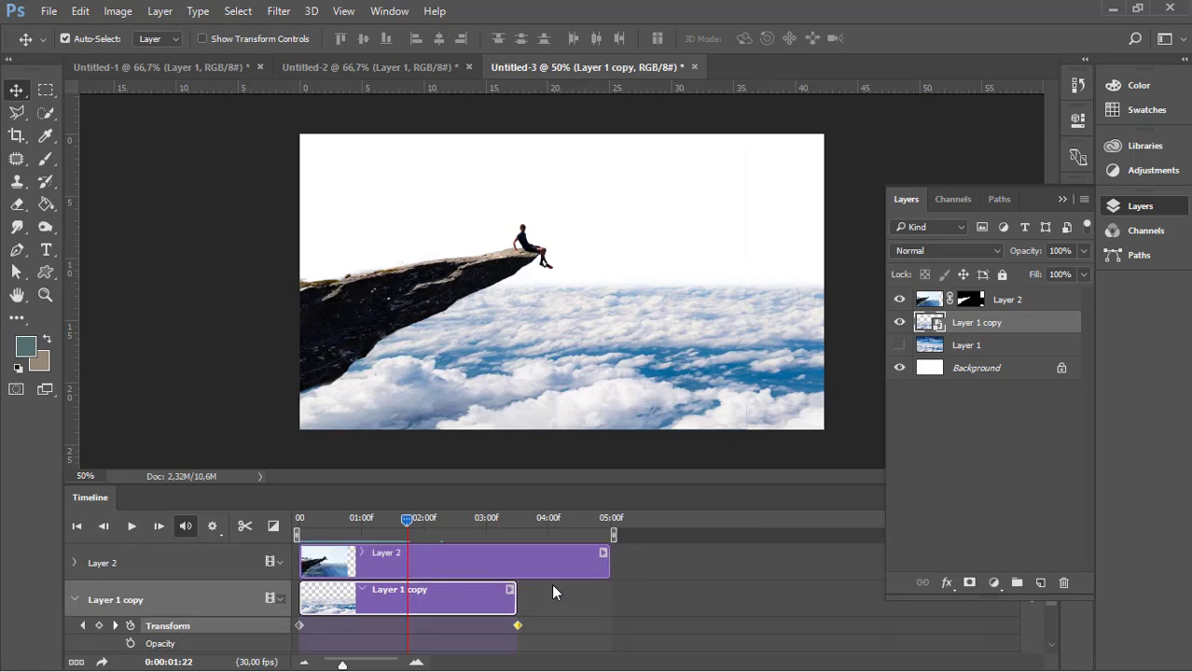
left_click_drag(408, 520, 294, 528)
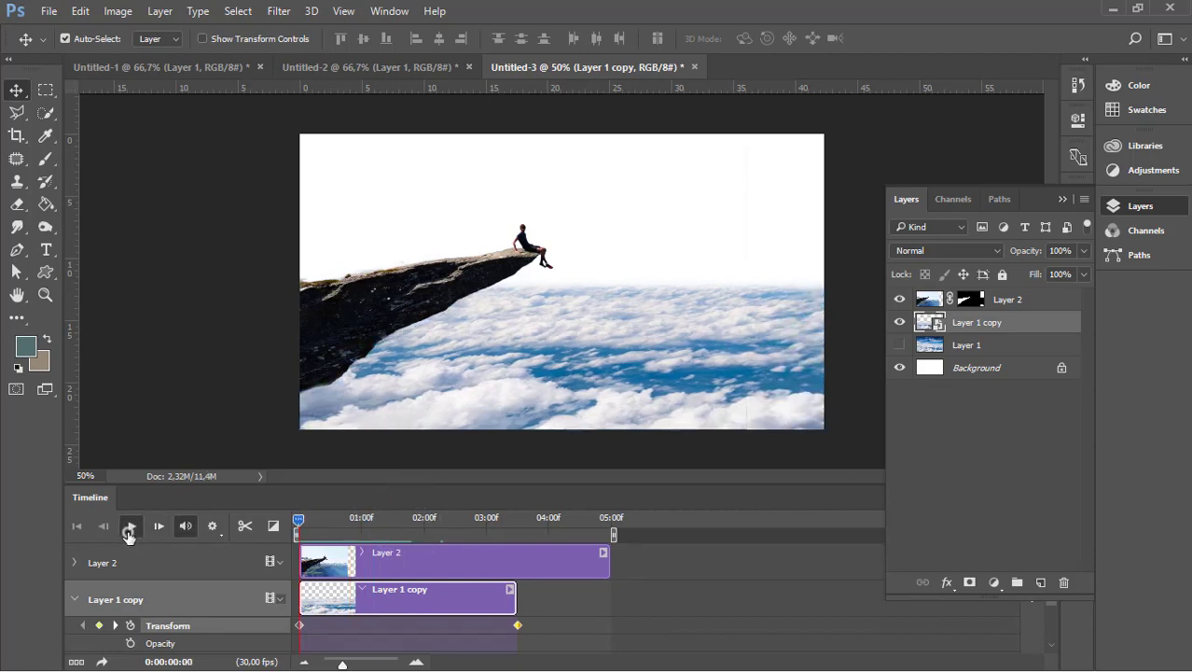
left_click(129, 530)
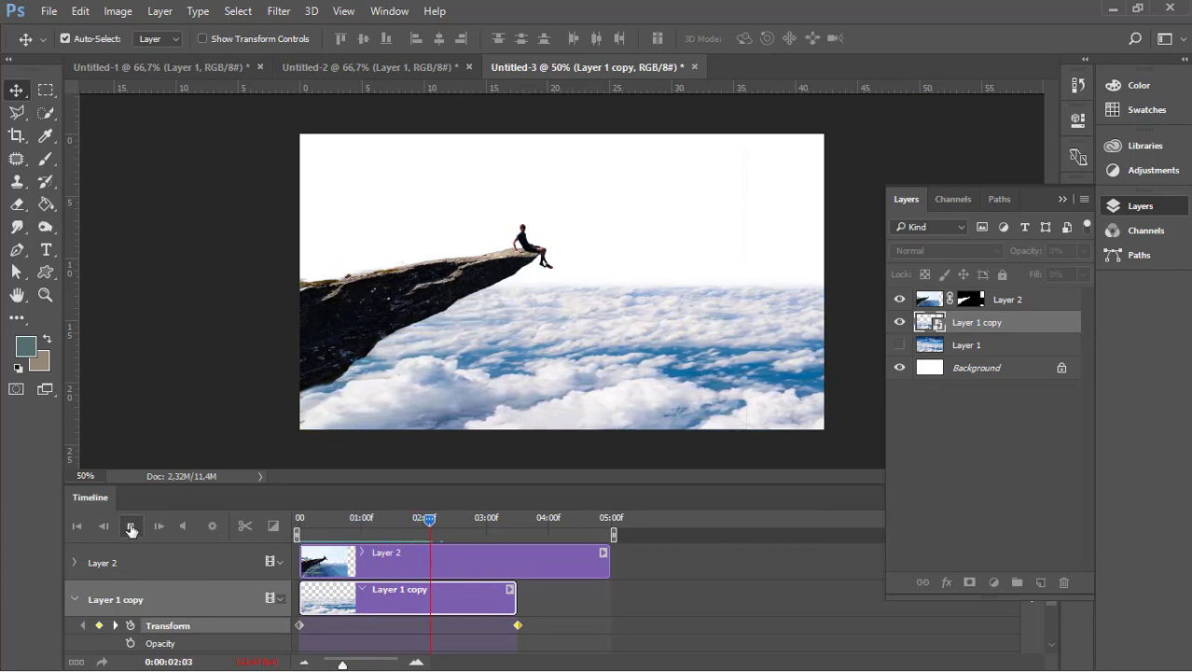
left_click(130, 530)
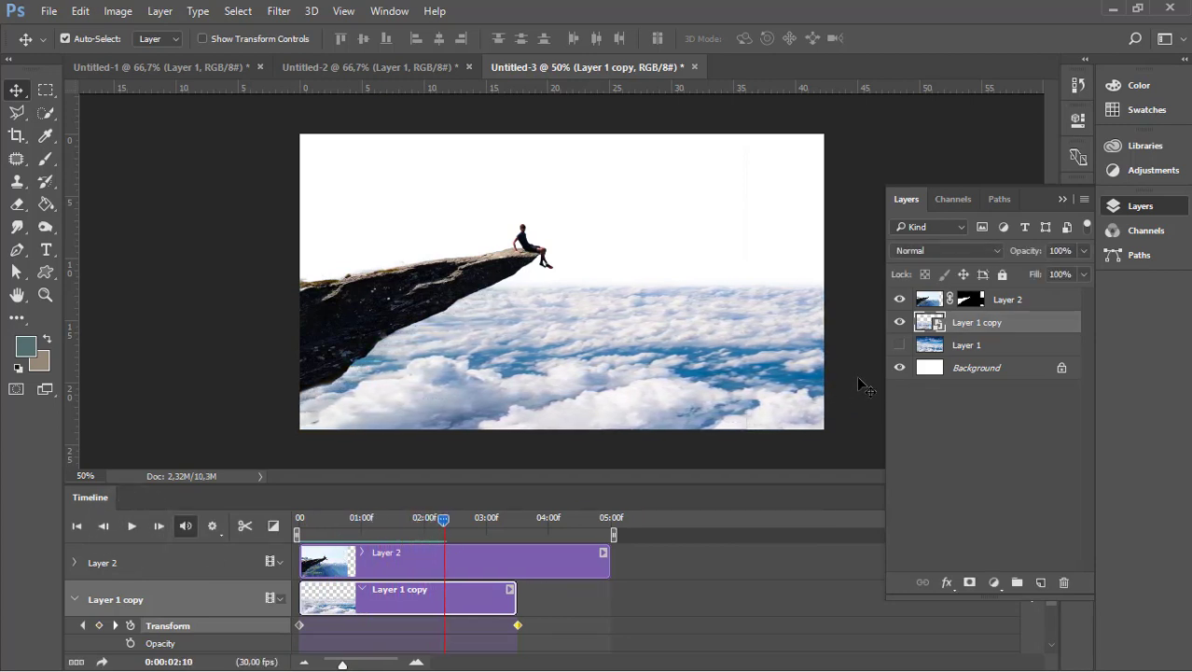
Step: Put the animated Layer 1 copy into a new group named Group 1, with Pass Through mode and 100% opacity
right_click(1013, 324)
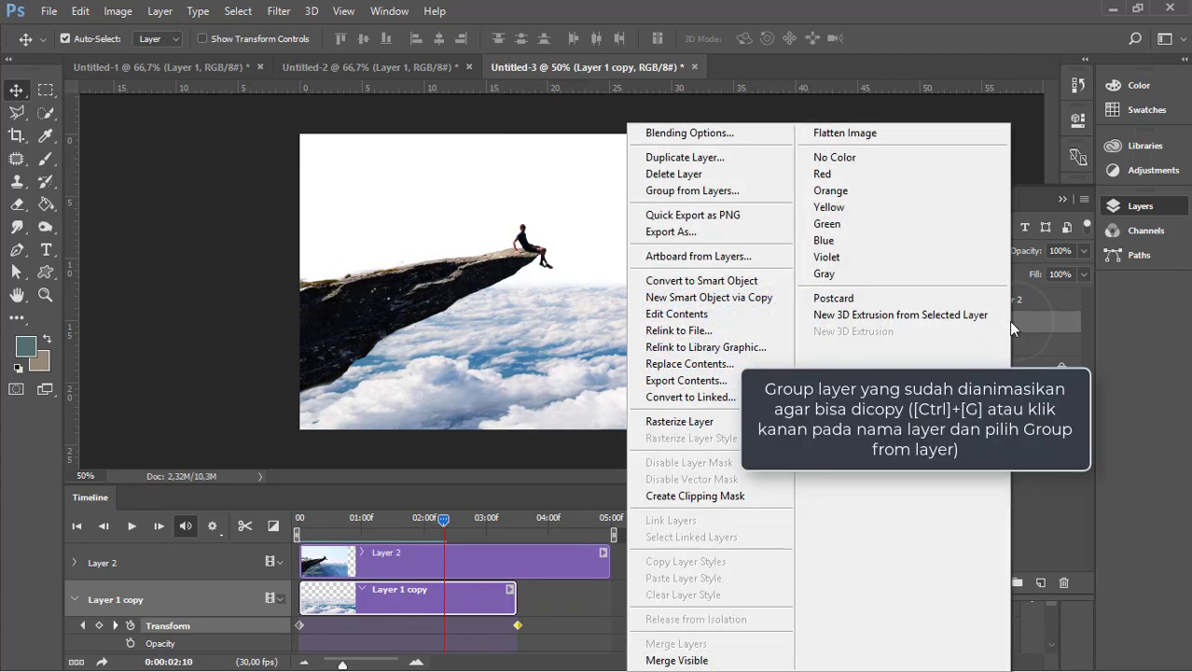
left_click(723, 193)
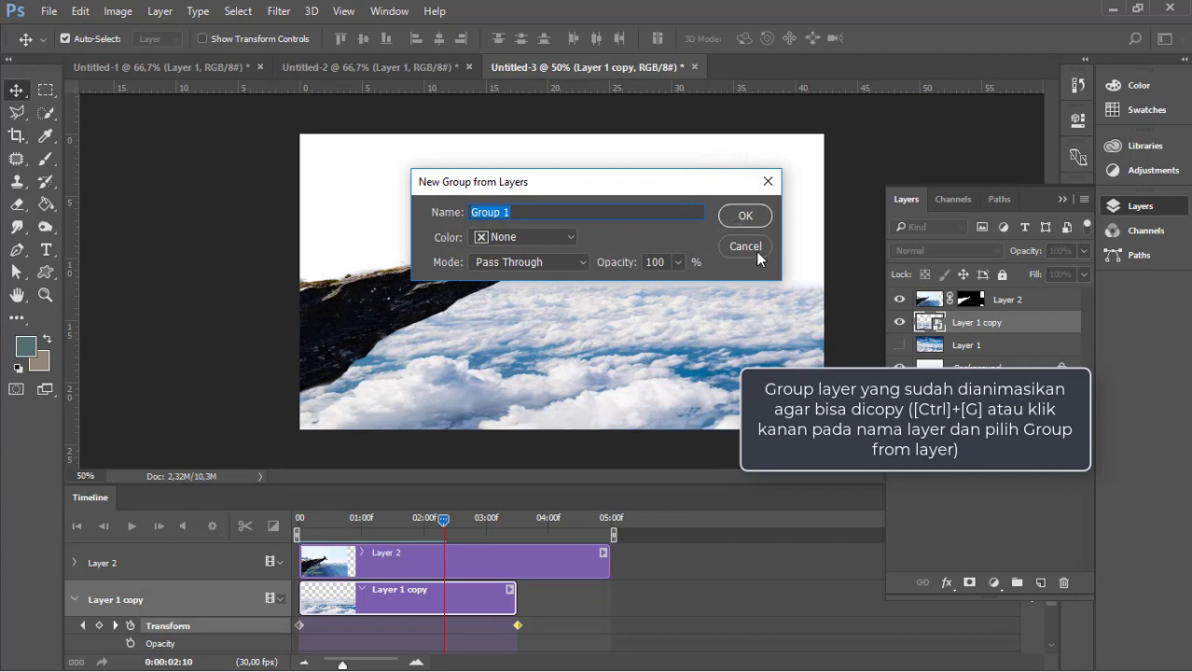
left_click(743, 218)
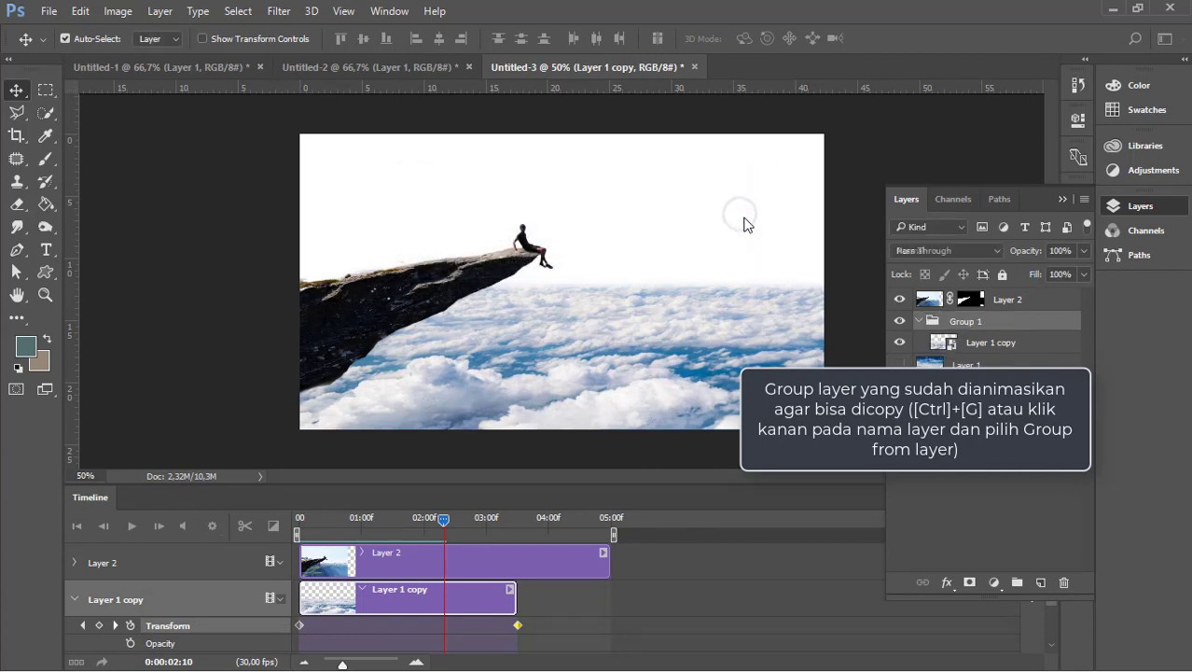
Step: Collapse and duplicate Group 1, then shift the duplicate along the timeline so it starts at about 0:00:01:17 and overlaps the original
left_click(918, 321)
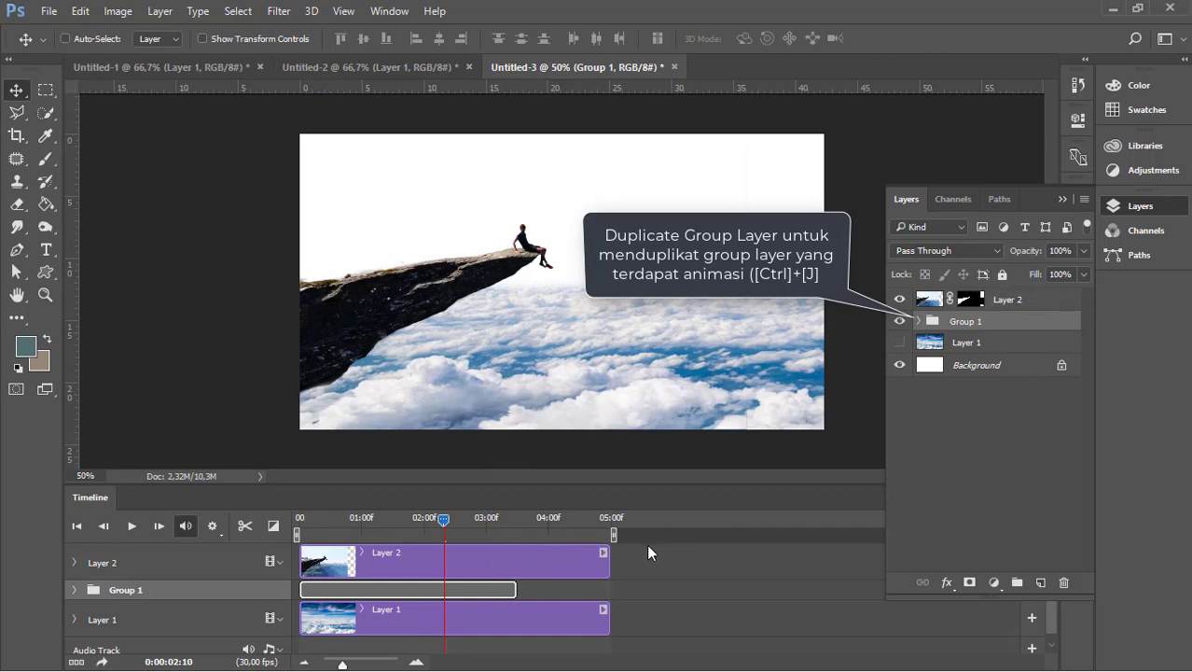
key("ctrl+j")
left_click_drag(367, 587, 463, 601)
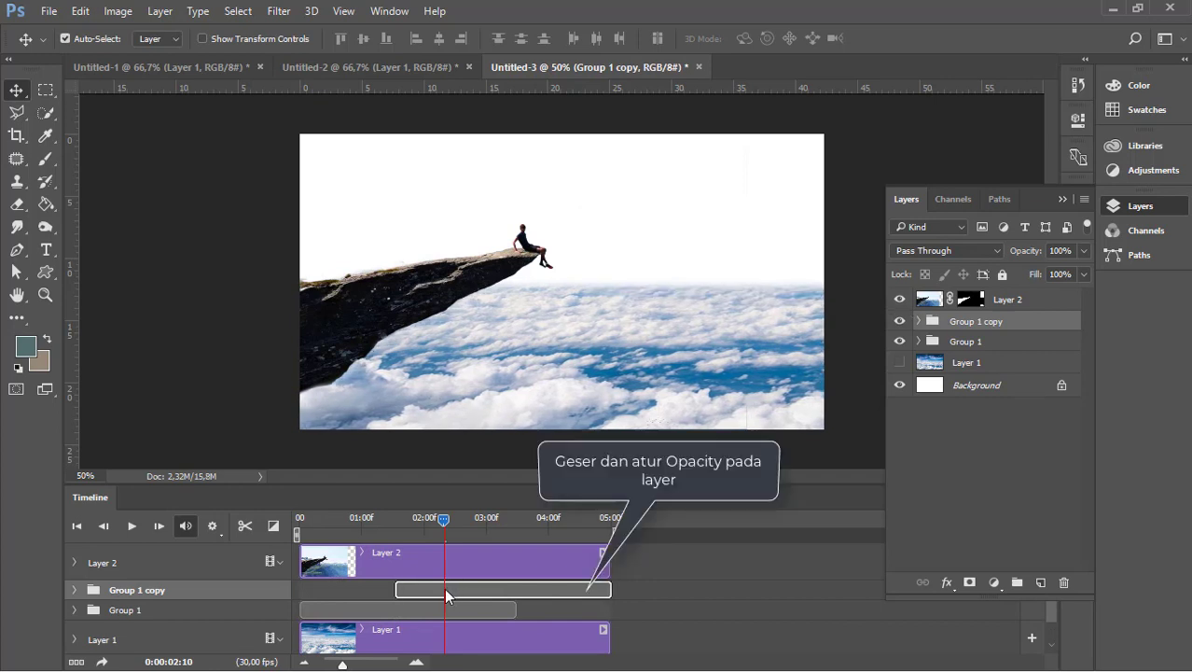
Step: Fade in Group 1 copy with Opacity keyframes of 0% at its start, 0:00:01:17, and 100% at 0:00:02:03
left_click_drag(440, 518, 392, 523)
left_click(75, 589)
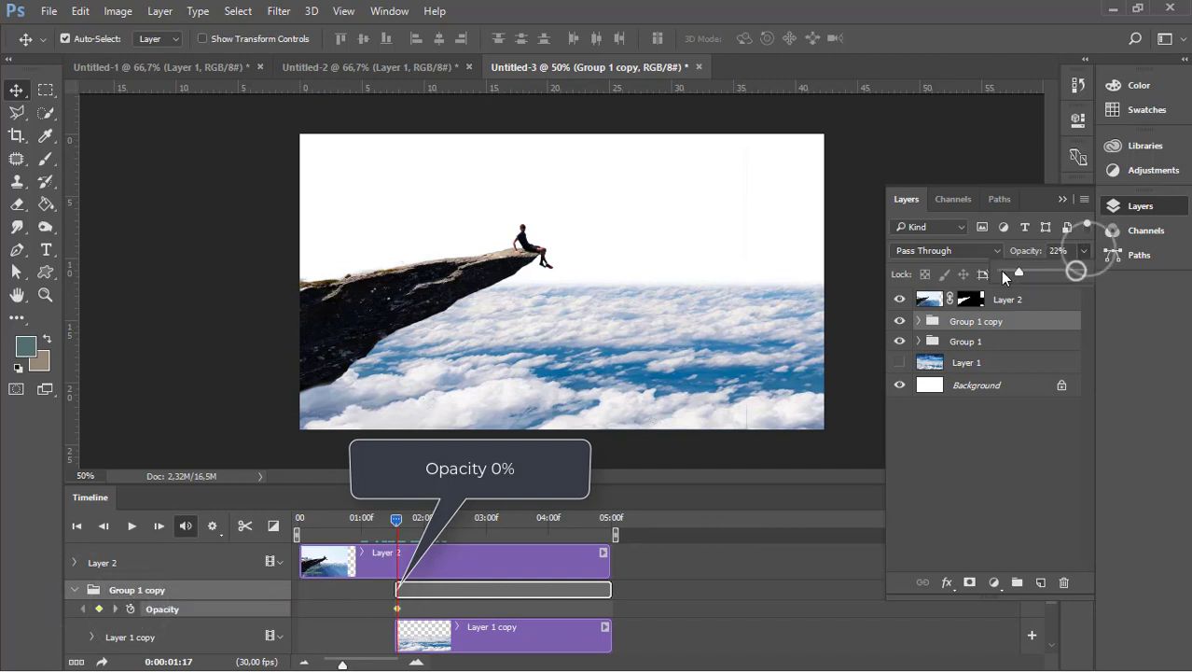
left_click_drag(1004, 277, 998, 277)
left_click_drag(395, 516, 429, 522)
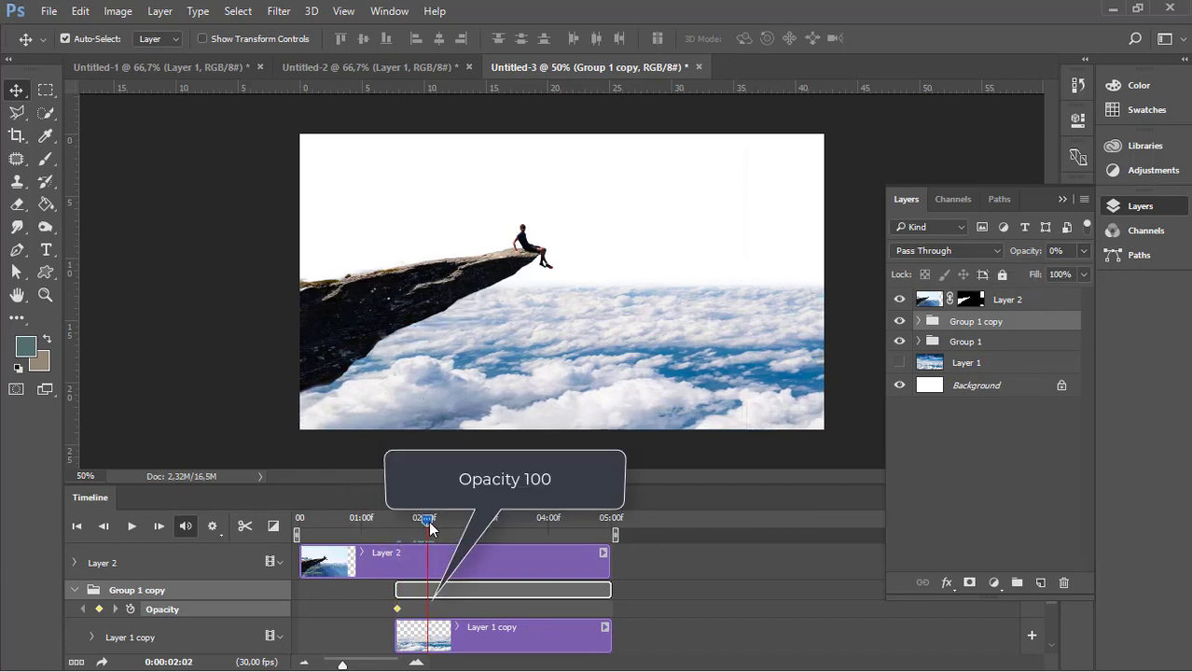
left_click(1083, 251)
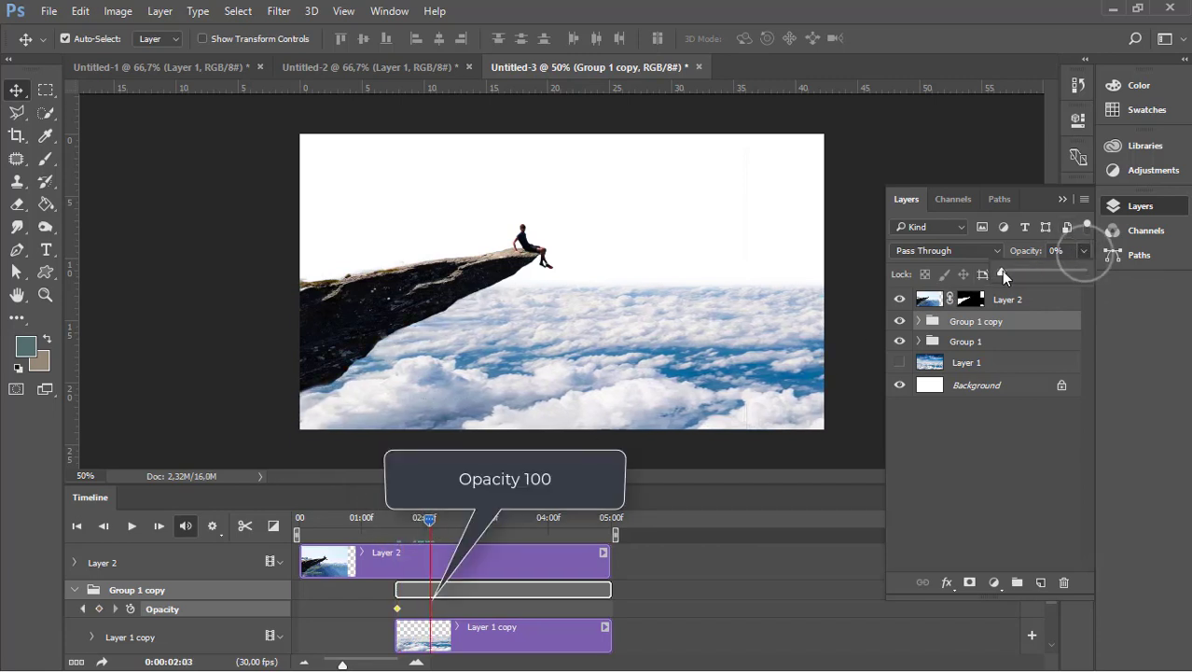
left_click_drag(998, 270, 1082, 270)
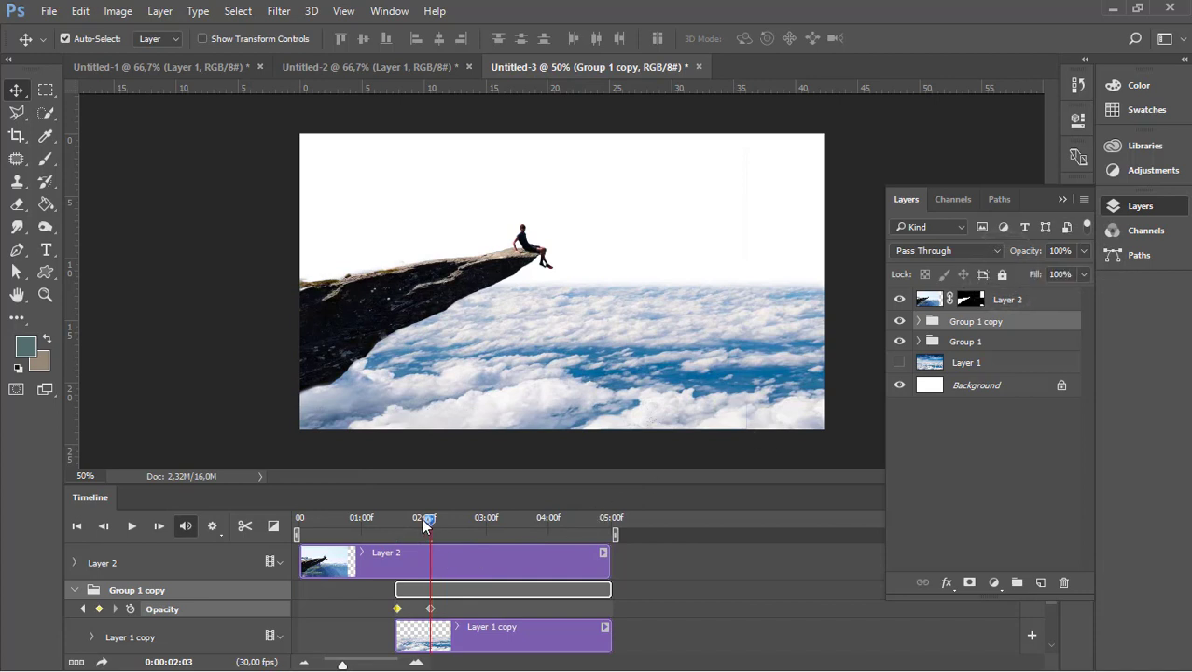
Step: Limit the timeline's work area to the cross-fade, ending at about 0:00:02:09, and play it to check the loop
mouse_move(426, 519)
left_mouse_down()
mouse_move(402, 518)
mouse_move(442, 519)
left_mouse_up()
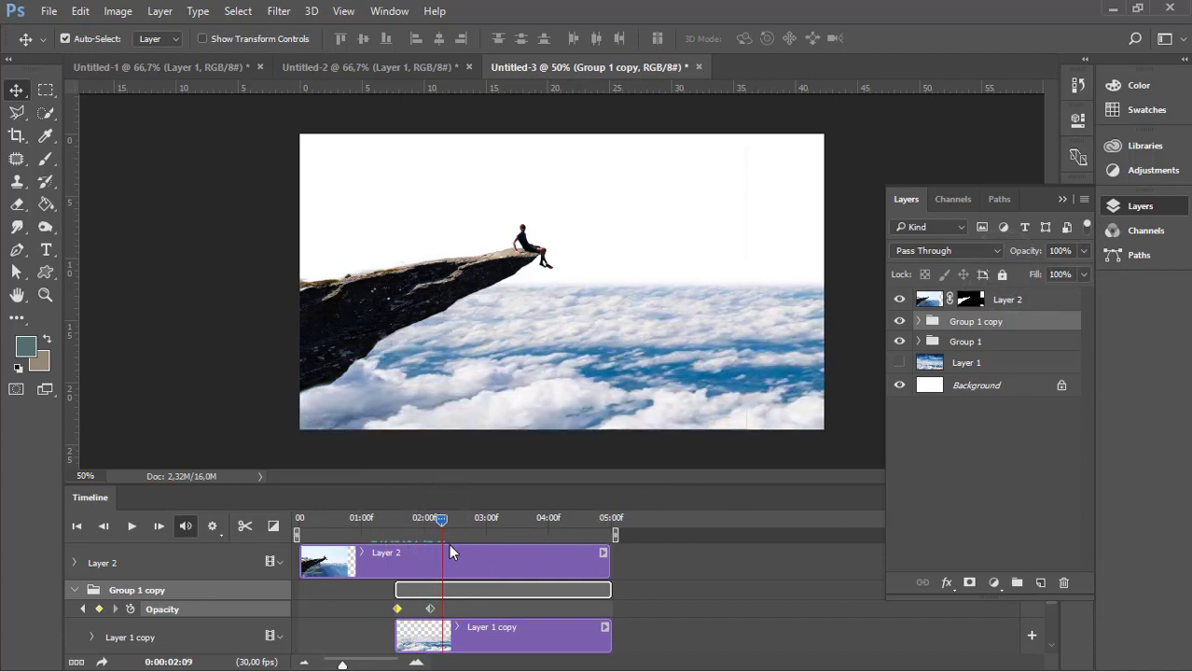
scroll(463, 557, "down", 1)
scroll(474, 577, "up", 1)
scroll(454, 575, "down", 1)
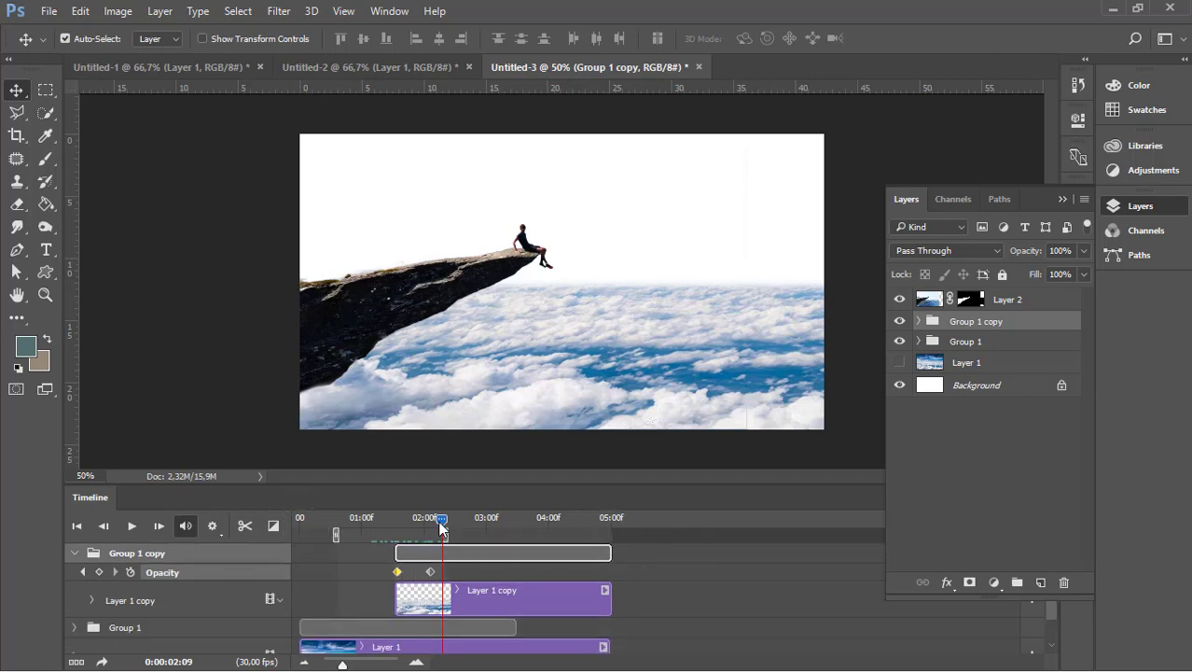
left_click_drag(442, 527, 321, 522)
left_click(130, 528)
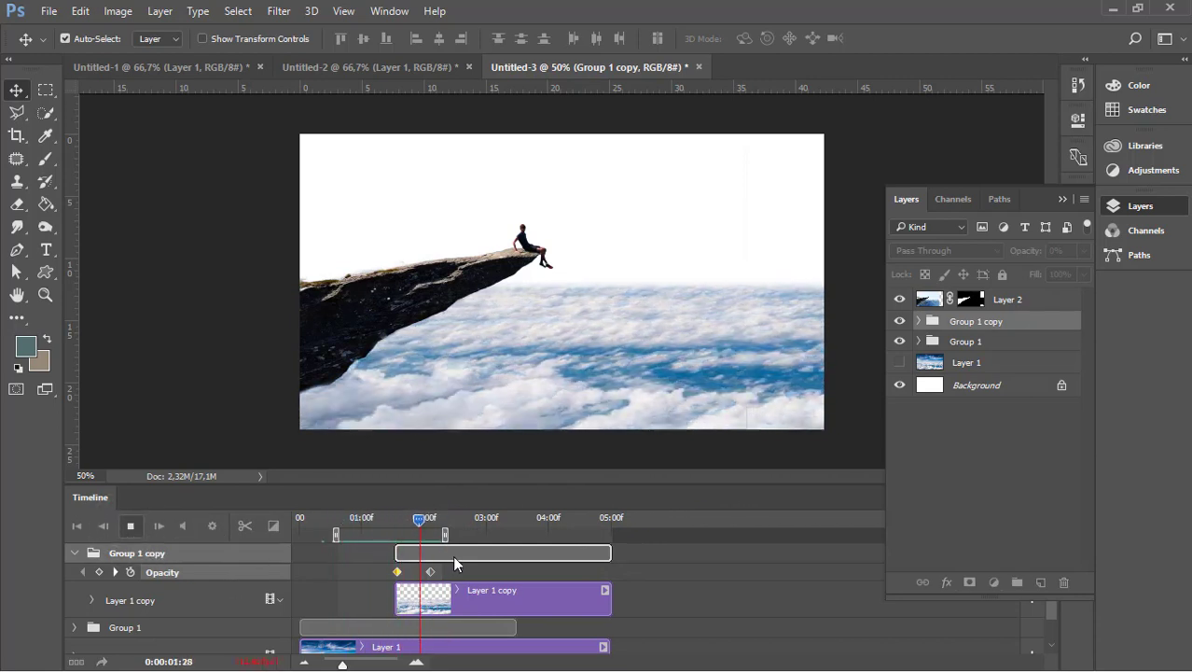
key("space")
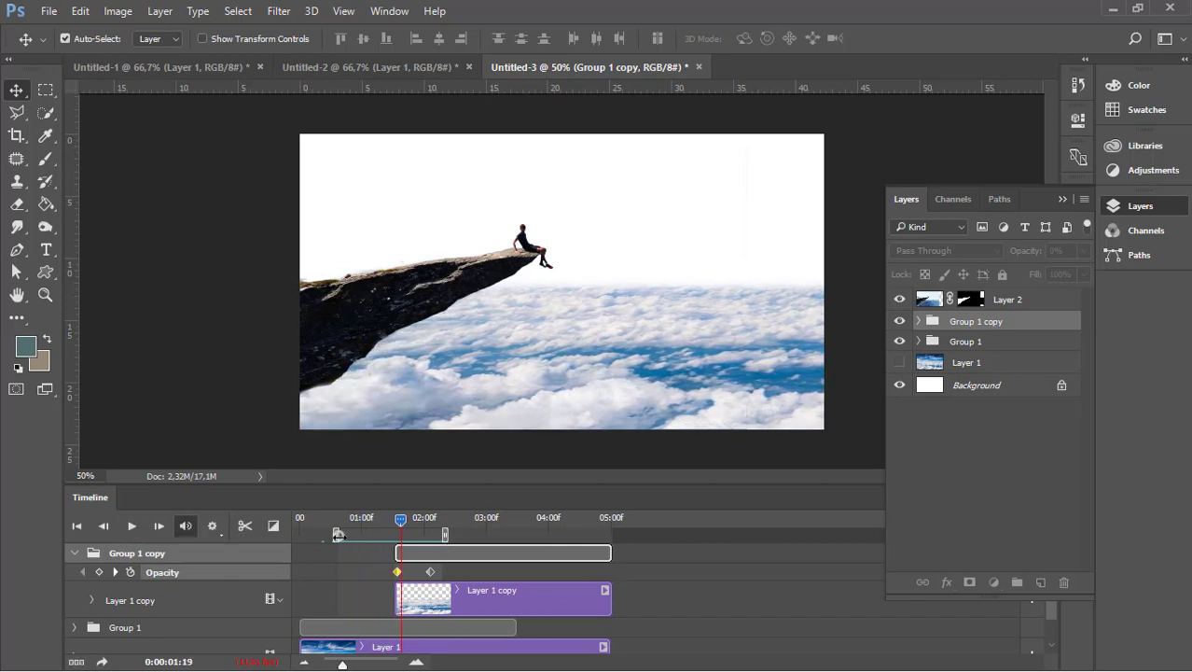
Step: Shift the work area's start slightly later, to about 0.75 seconds, to smooth the loop, and replay it
left_click(131, 526)
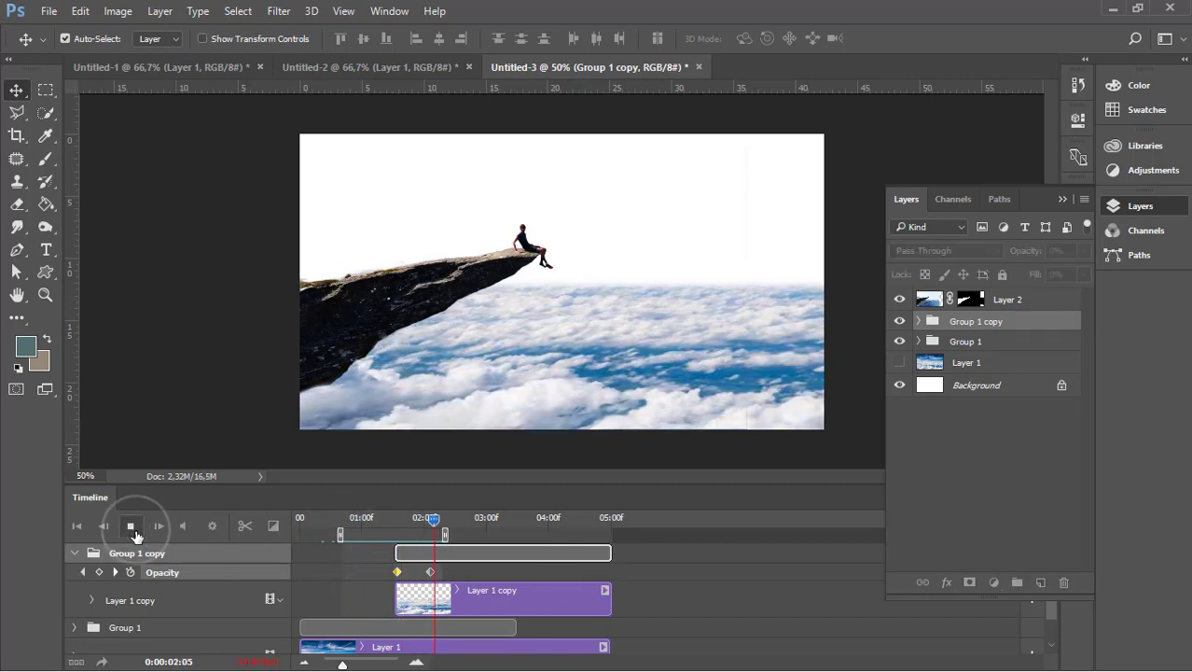
left_click(343, 534)
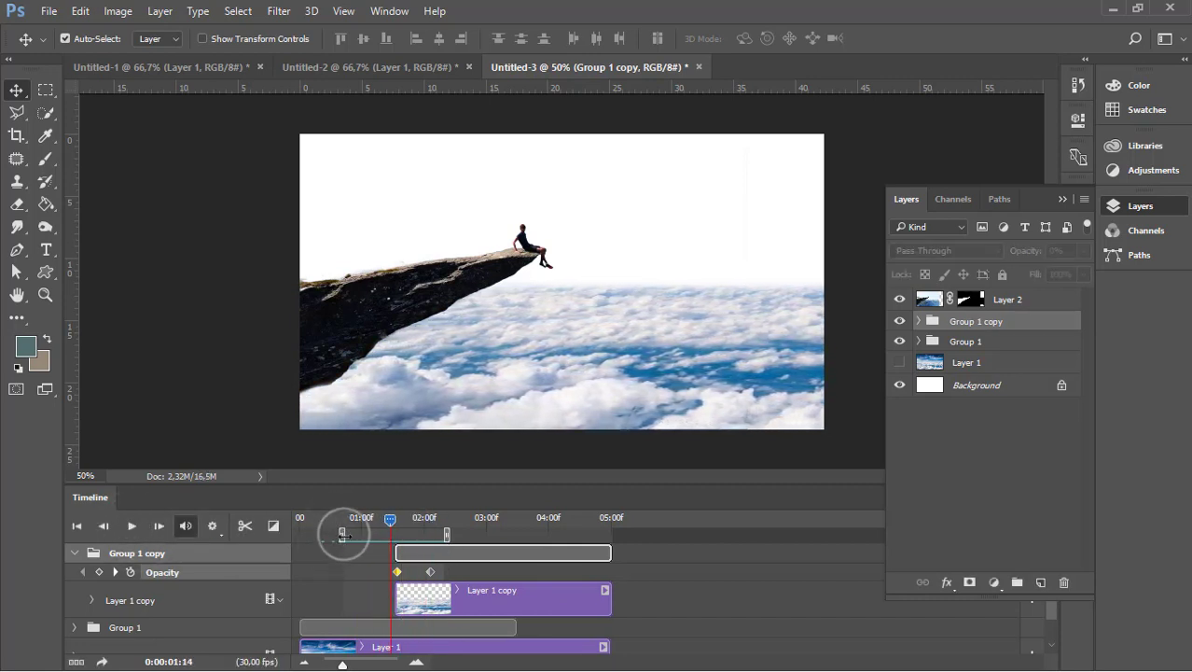
left_click_drag(340, 534, 346, 534)
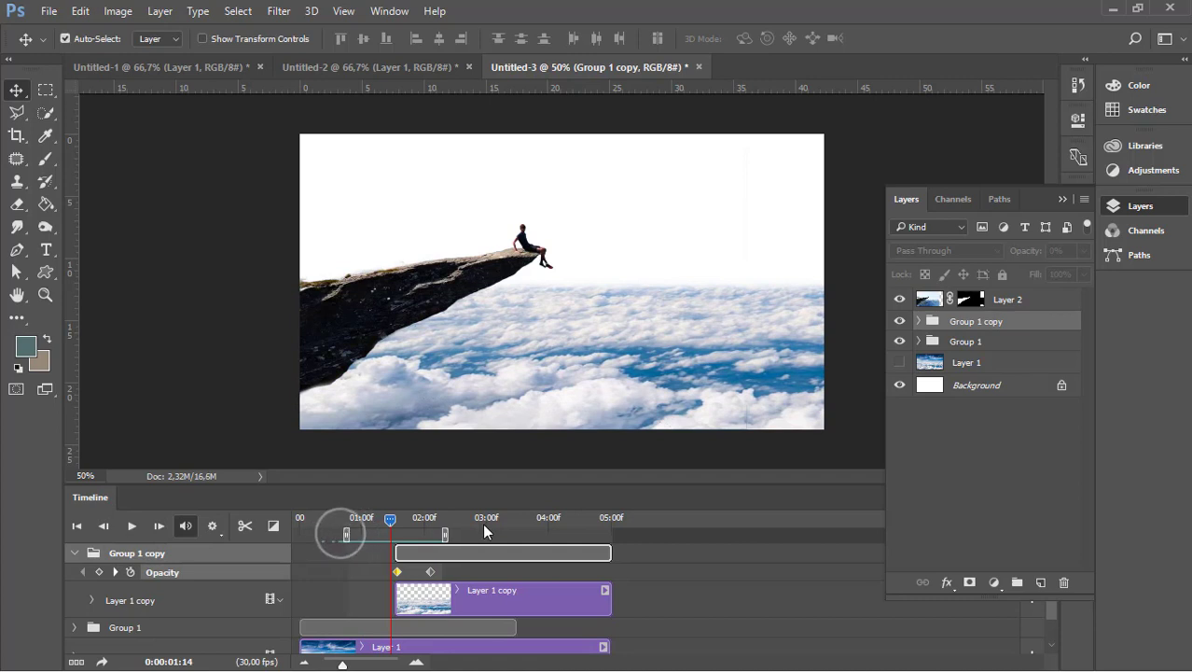
left_click(132, 526)
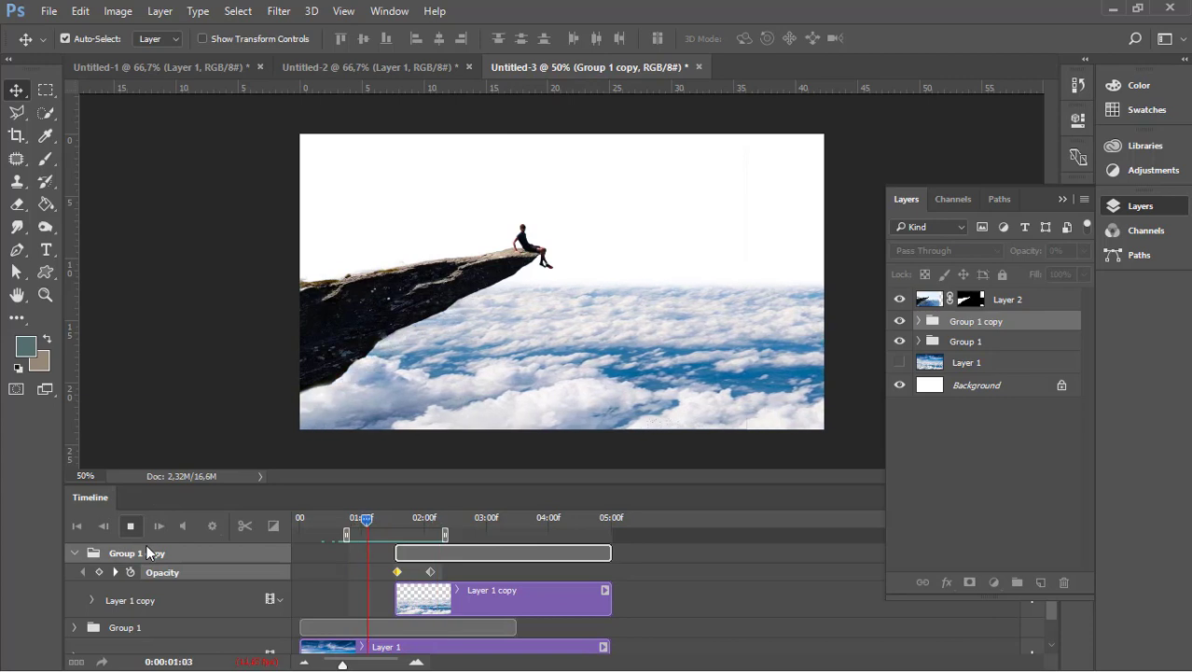
Step: Hide the Layers and Timeline panels and fit the canvas to the screen to view the playing loop
left_click(1062, 198)
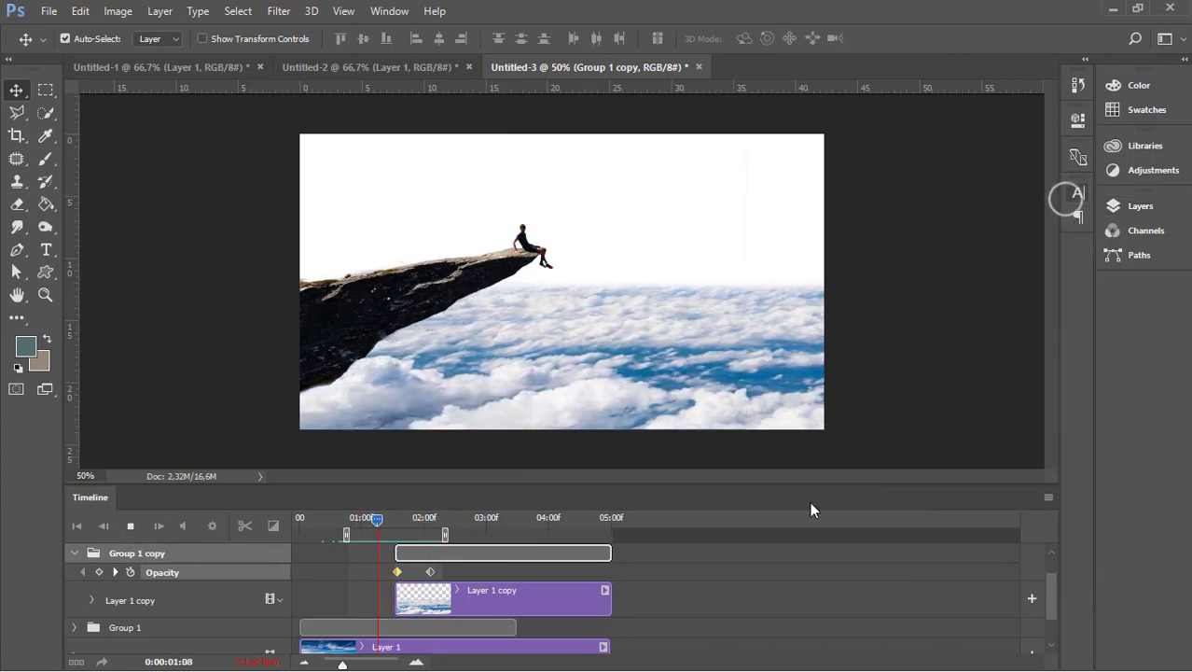
left_click(392, 12)
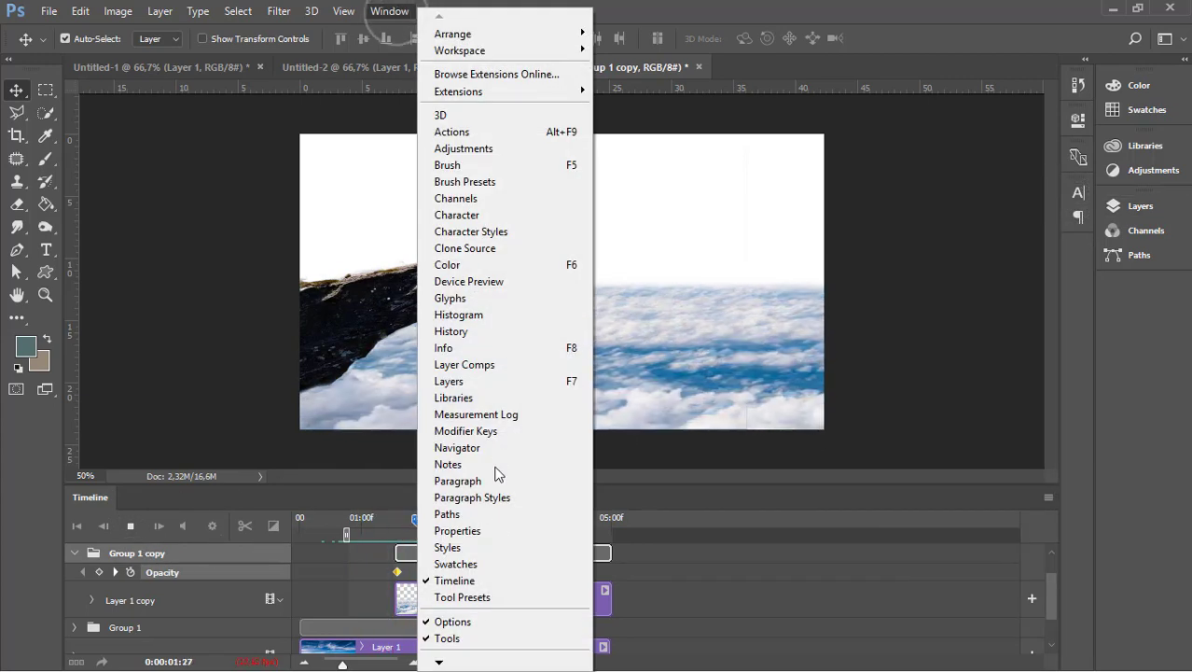
left_click(455, 580)
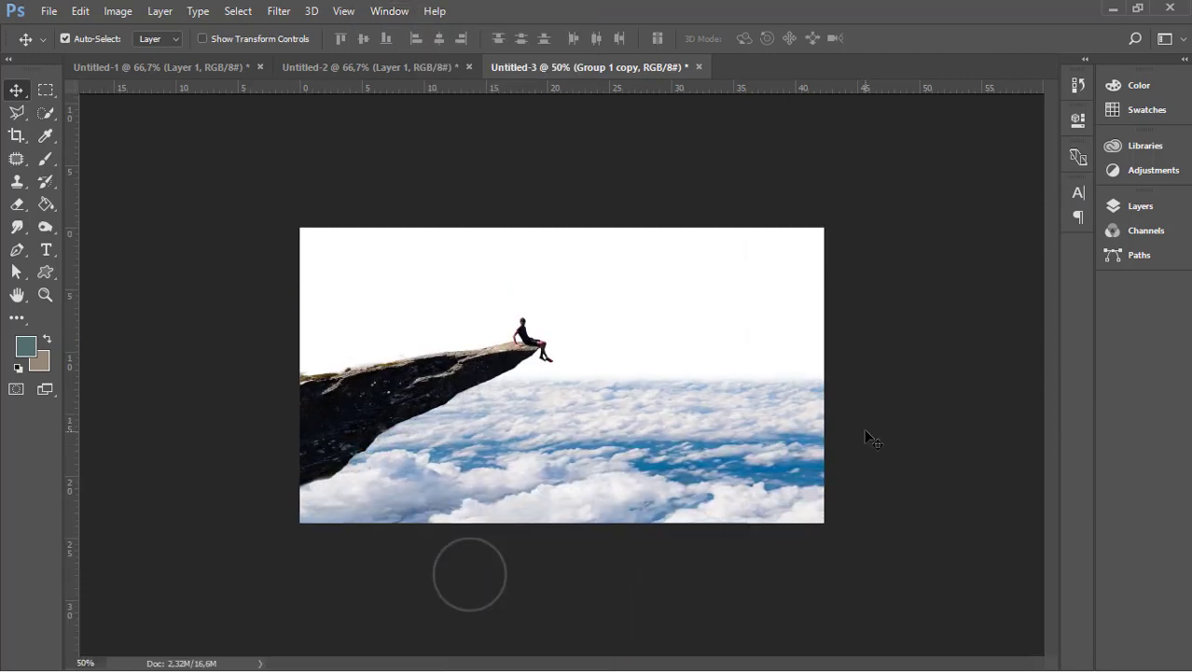
key("ctrl+0")
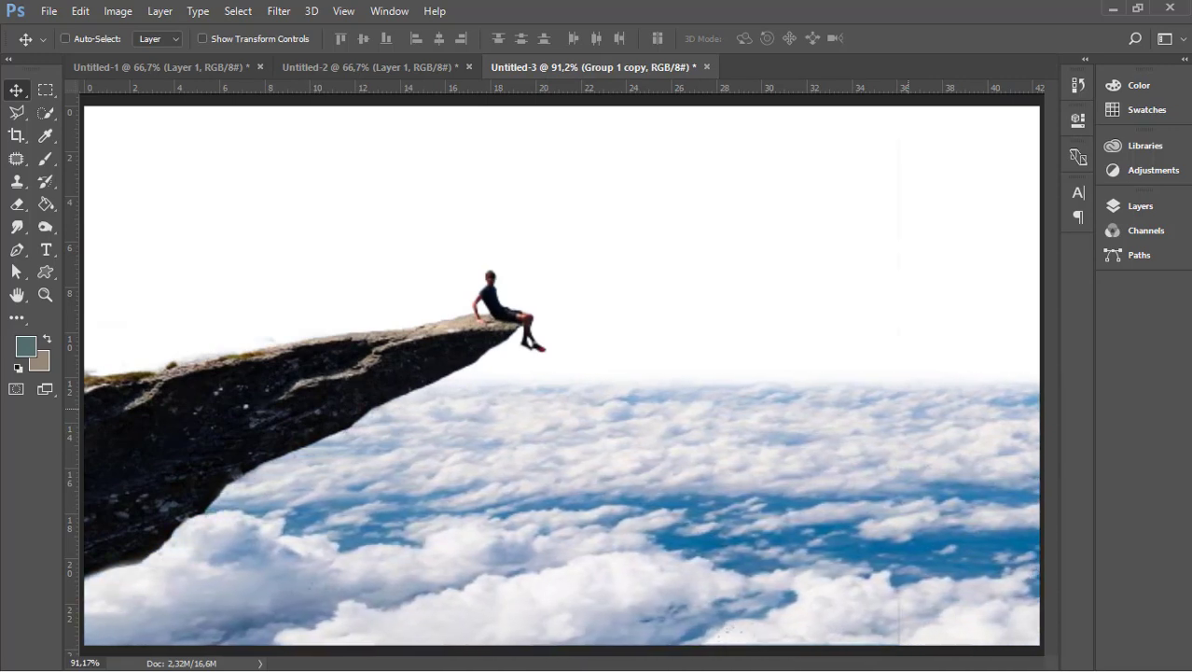
Step: Bring back the Layers and Timeline panels and stop the playback
left_click(1140, 205)
left_click(389, 10)
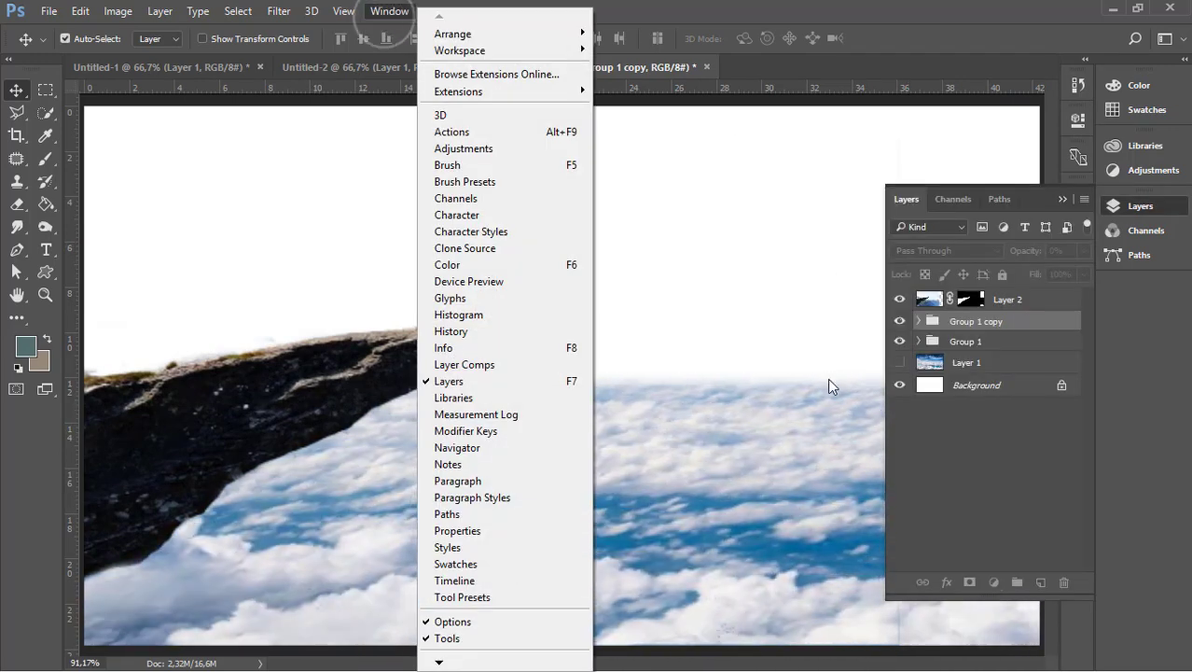
left_click(945, 457)
left_click(900, 363)
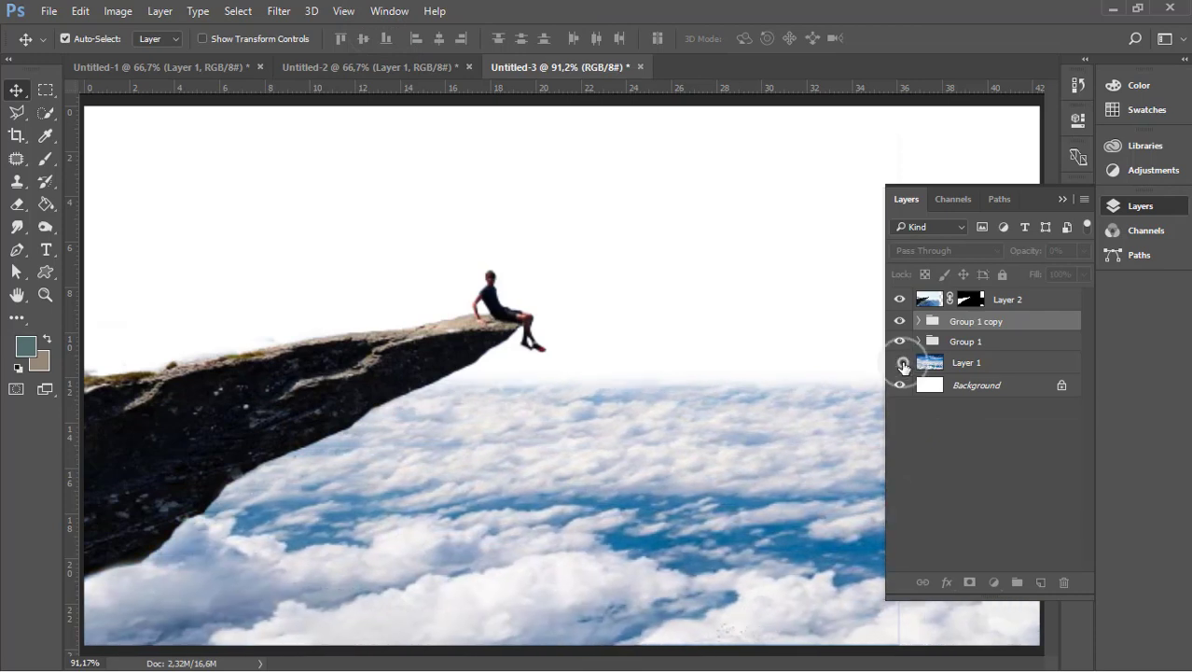
left_click(902, 364)
left_click(389, 10)
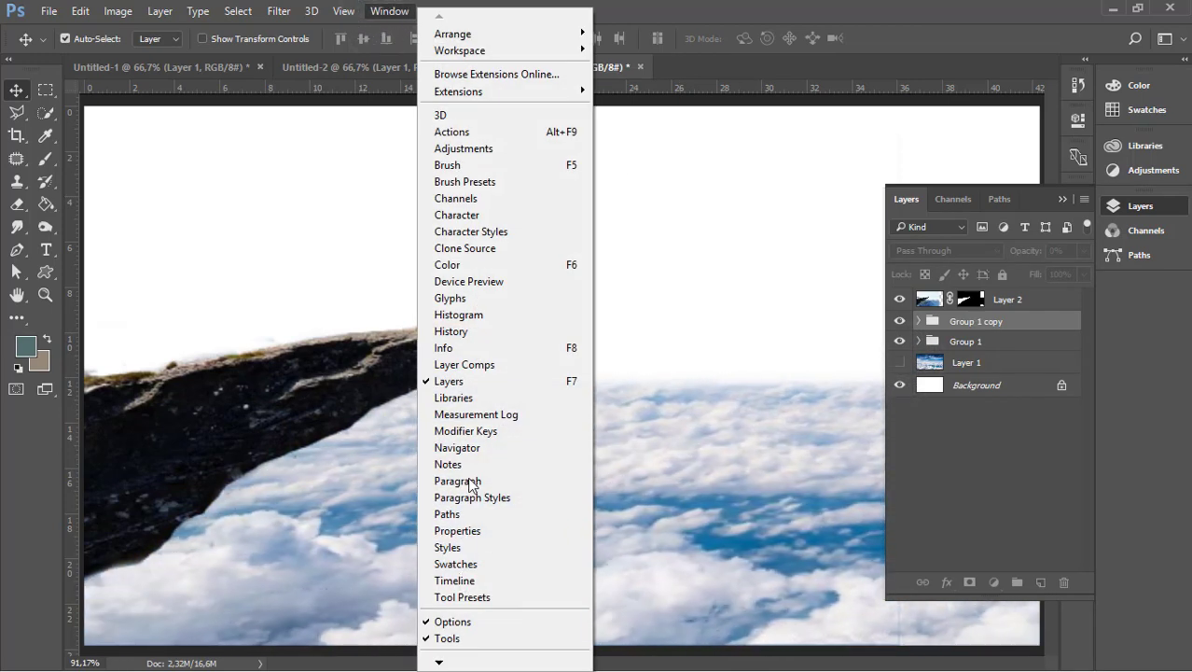
left_click(456, 580)
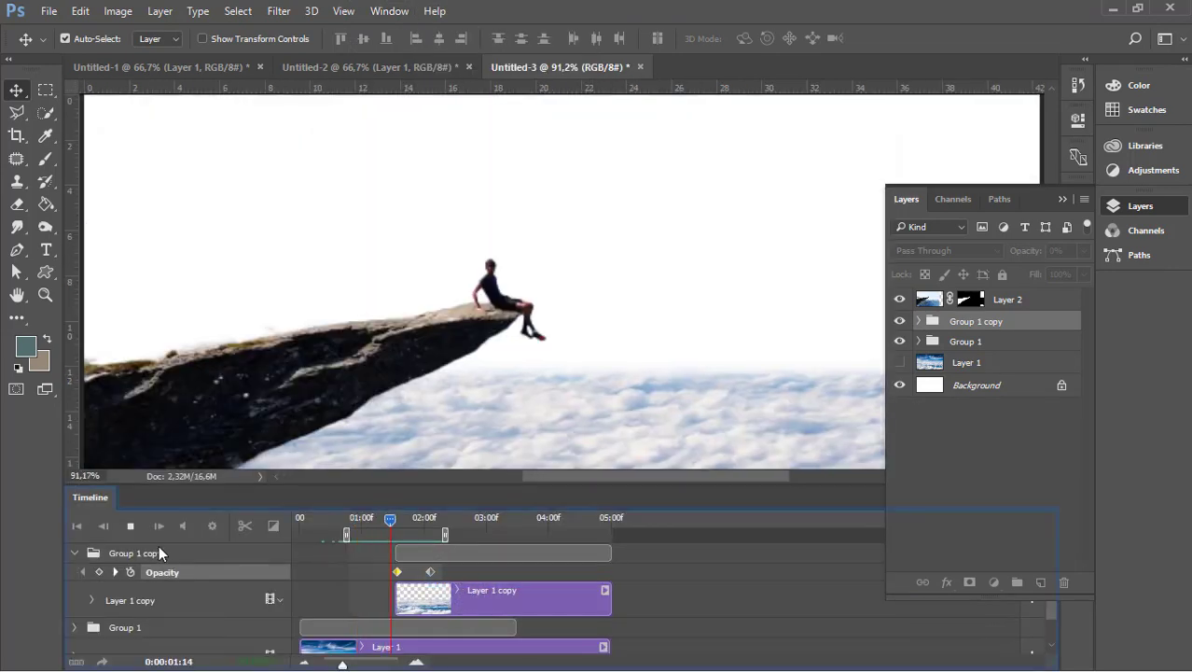
left_click(131, 526)
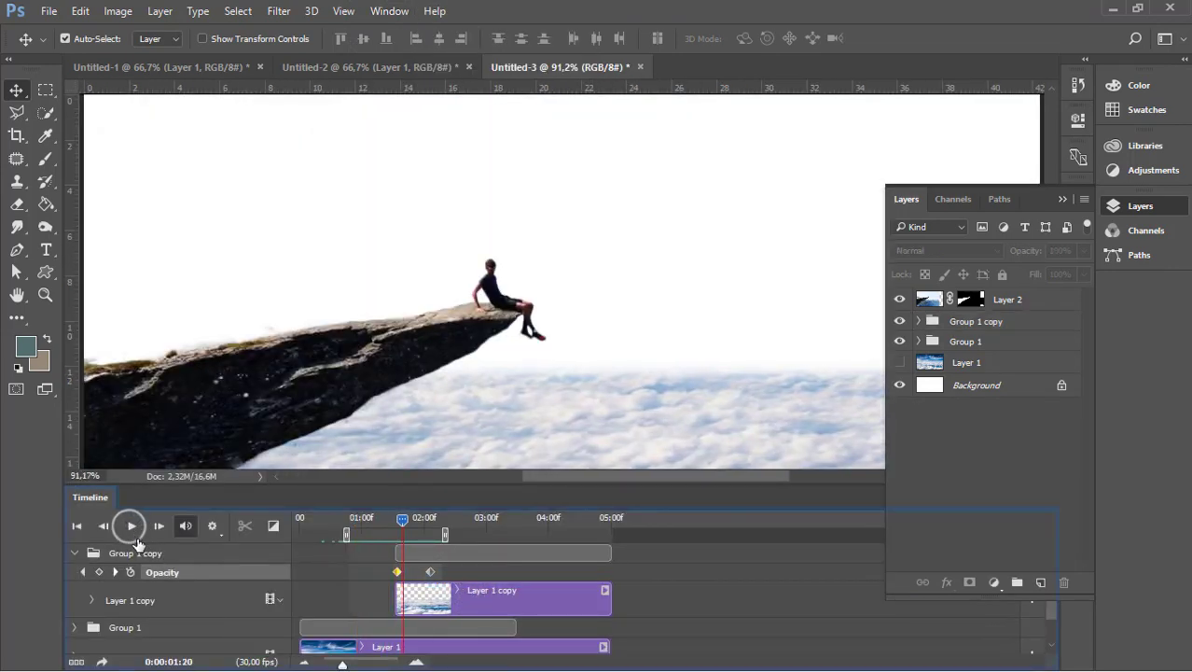
Step: Make the Layer 1 sky visible, play the finished loop, and collapse the Layers panel to view the whole composition
left_click(900, 363)
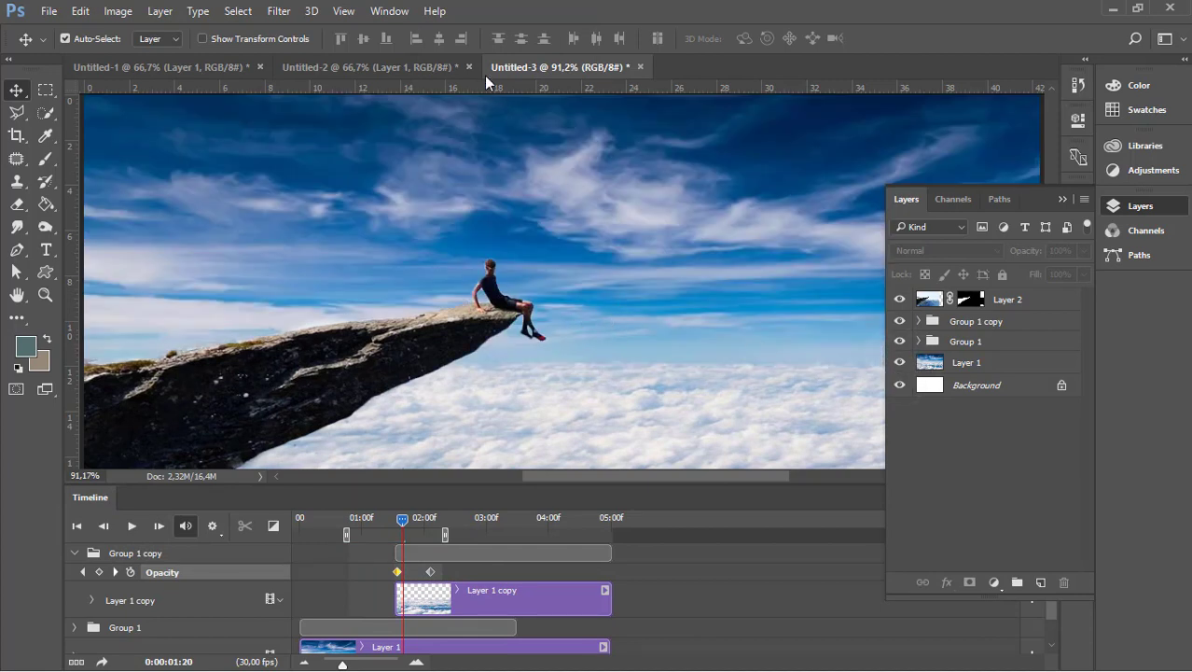
left_click(133, 527)
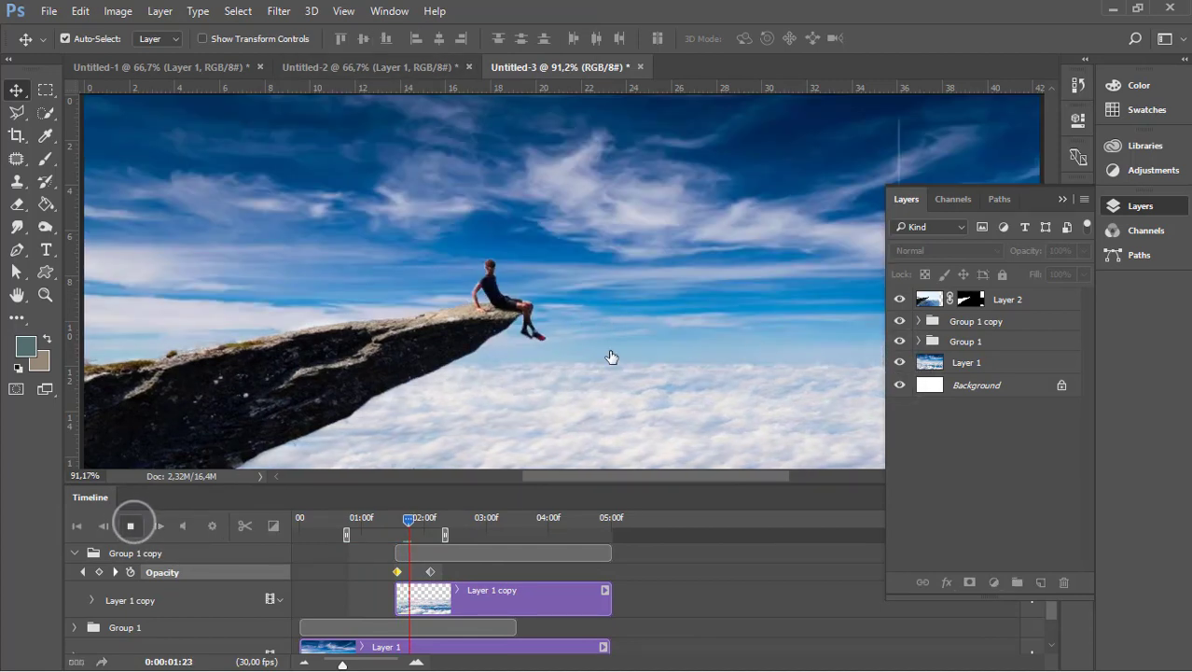
left_click(1061, 198)
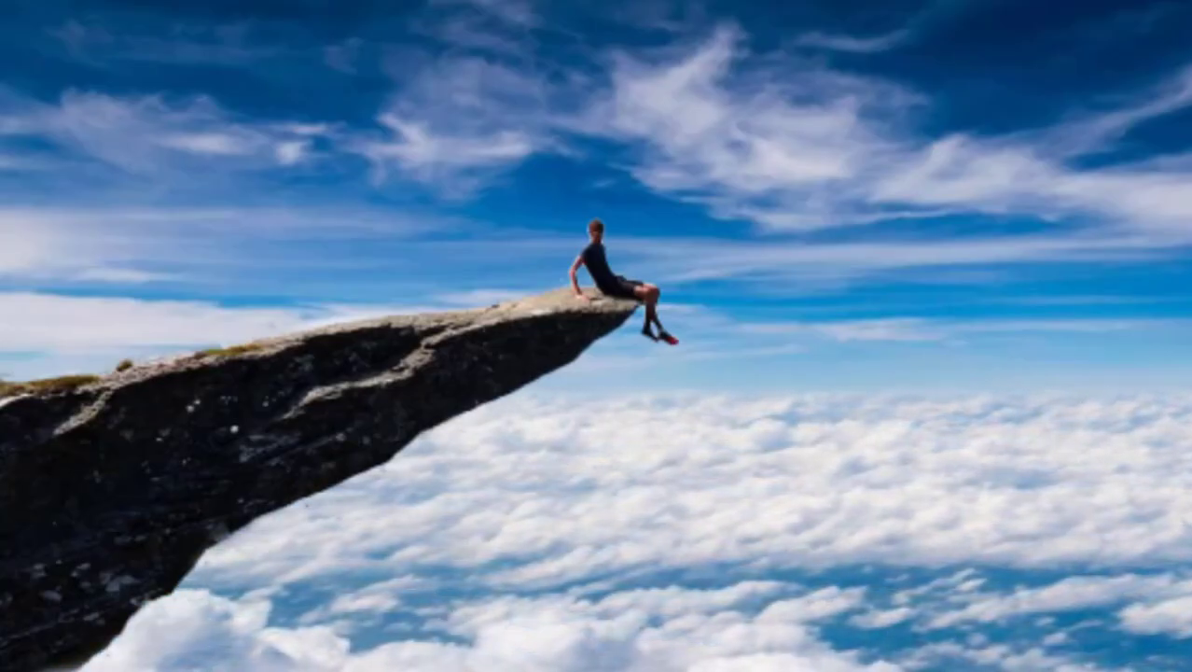